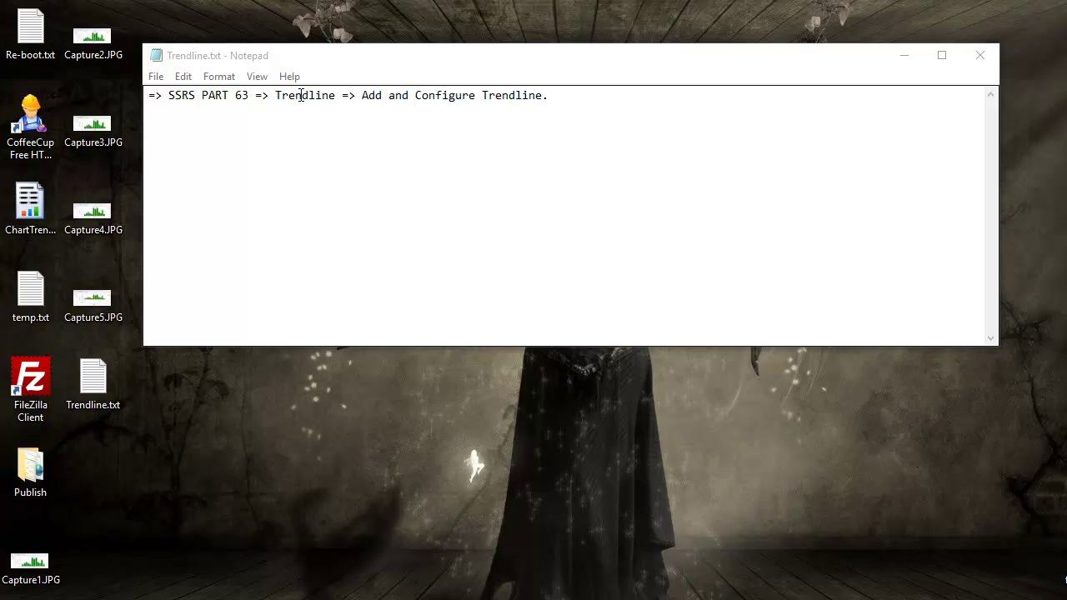
Select the phrase 'Add and Configure Trendline' in the Notepad tutorial notes.
drag(359, 94, 551, 94)
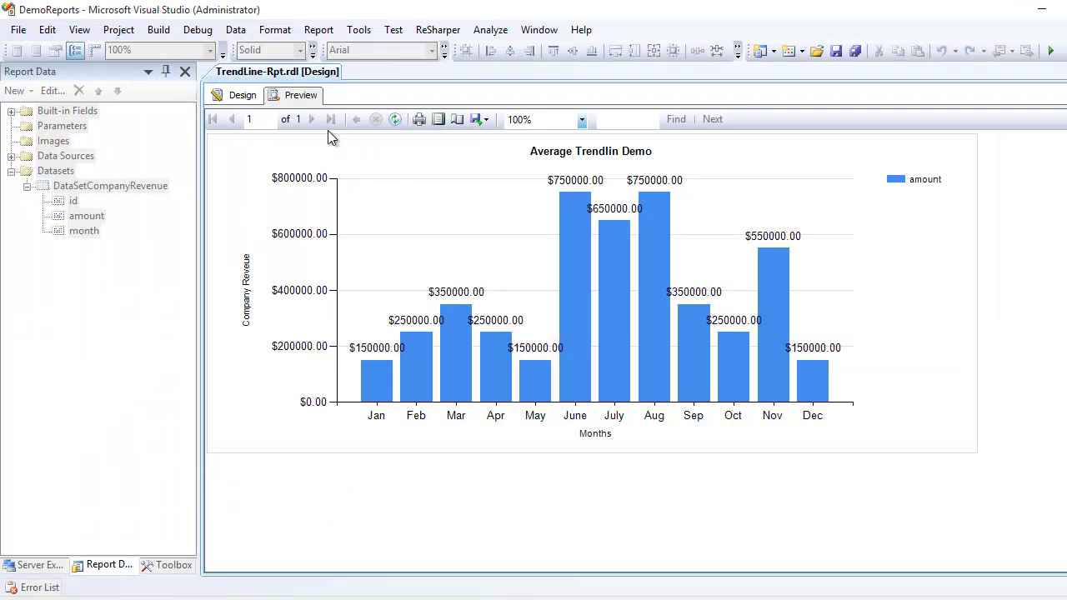
Widen the revenue chart to the right, check it in Preview, then select the amount bar series.
click(241, 97)
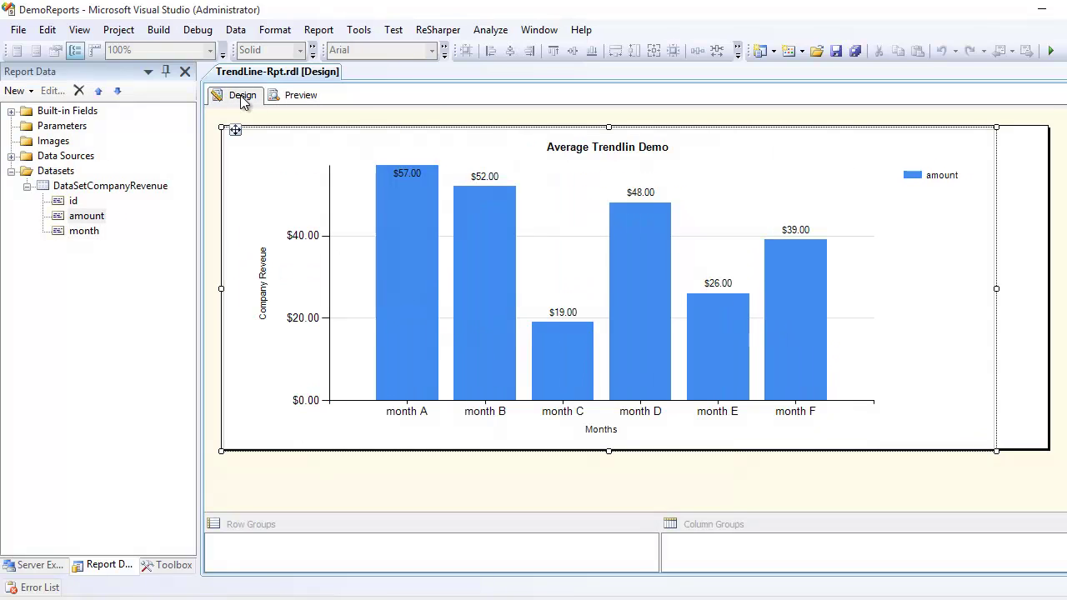
click(980, 321)
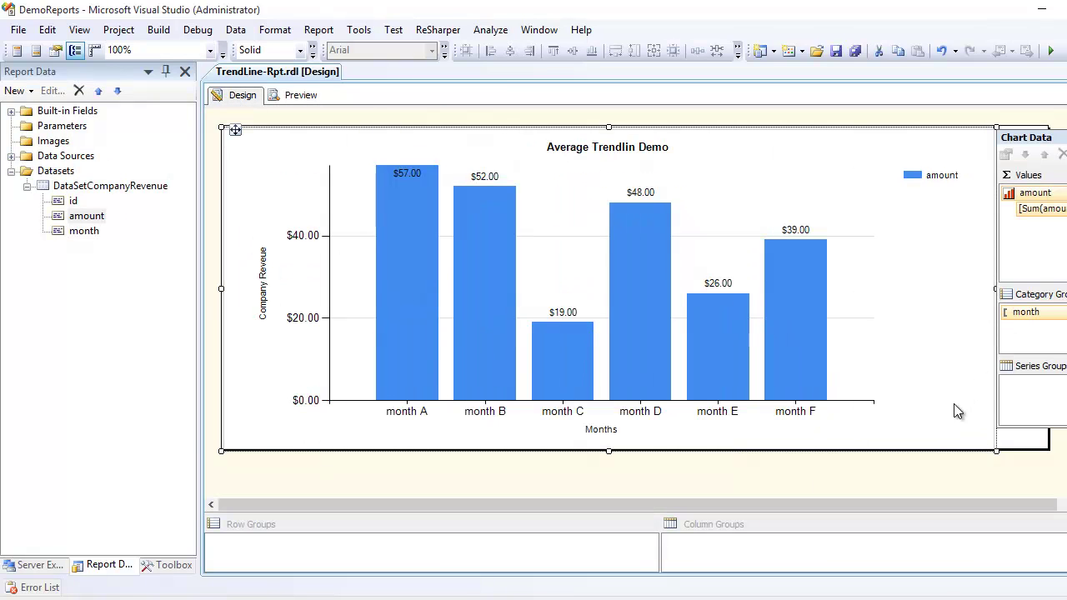
drag(1001, 454, 1062, 455)
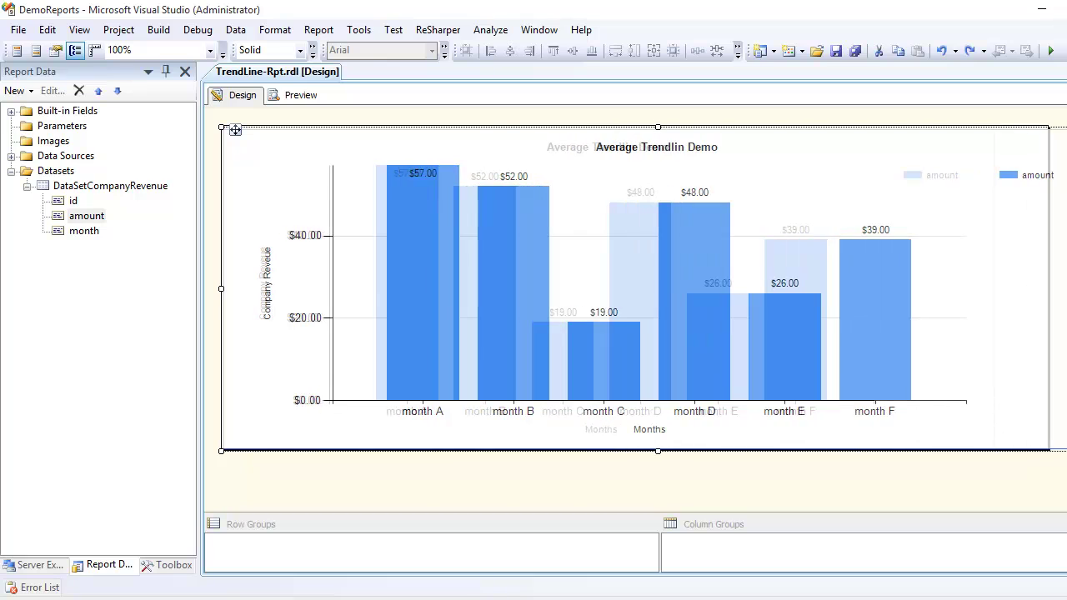
click(300, 95)
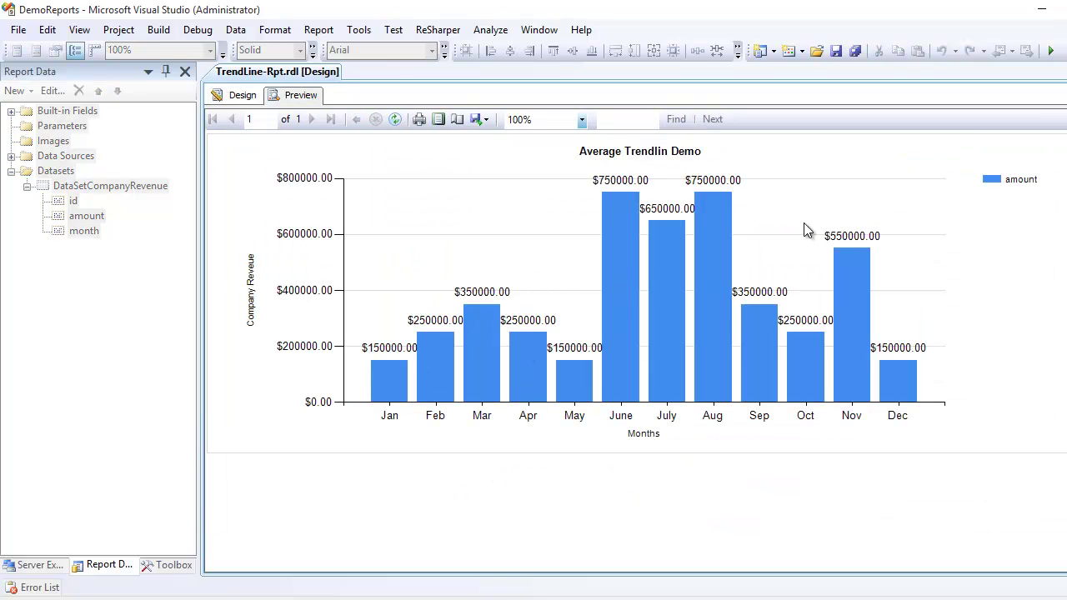
click(240, 95)
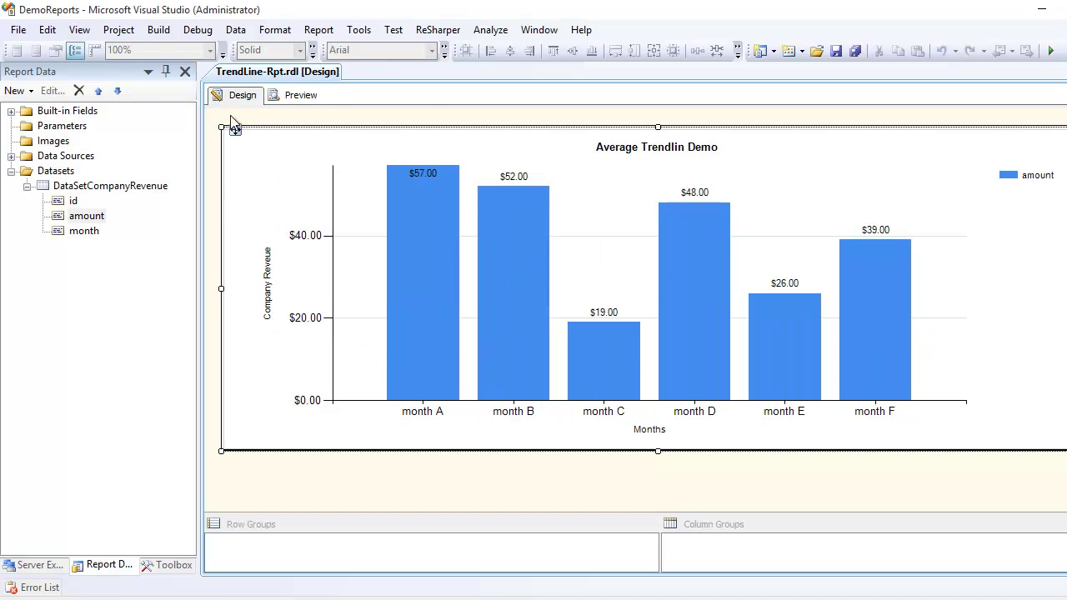
click(508, 283)
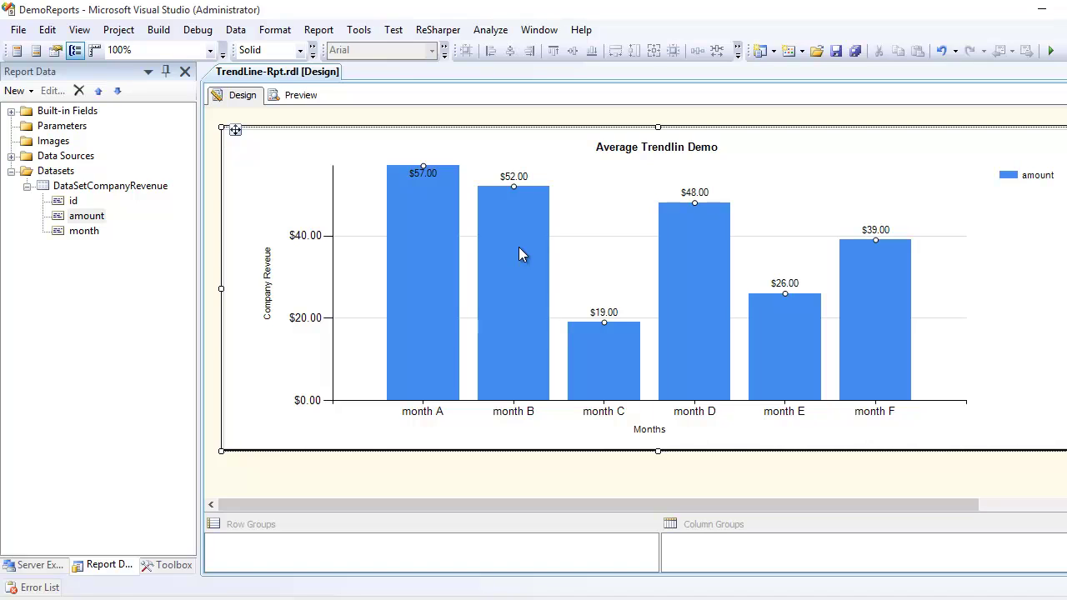
Add a calculated series to the amount bars using the Moving average formula with period 2.
right_click(518, 247)
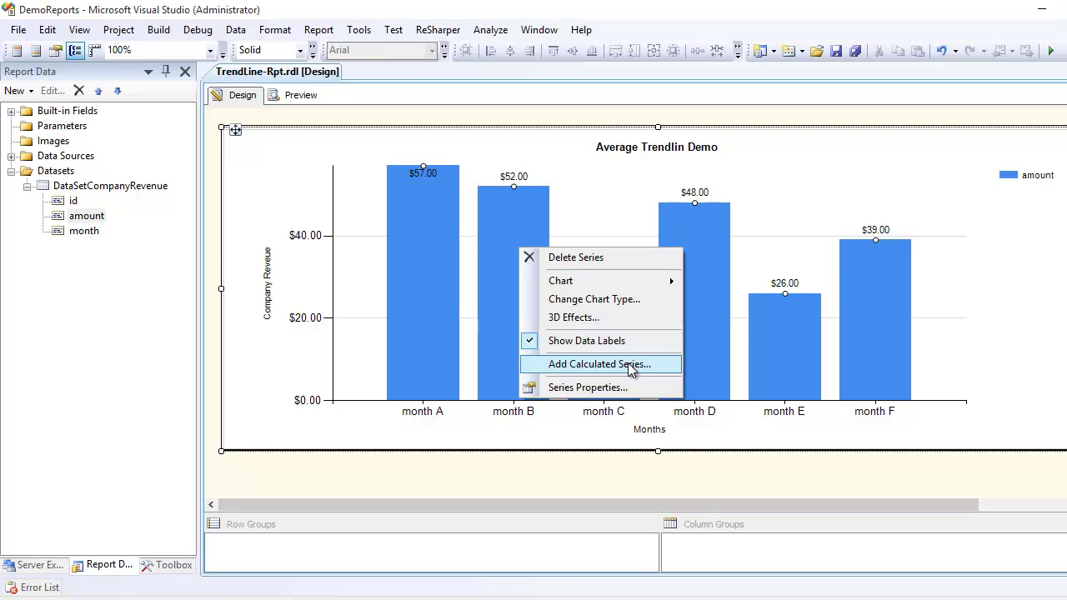
click(630, 369)
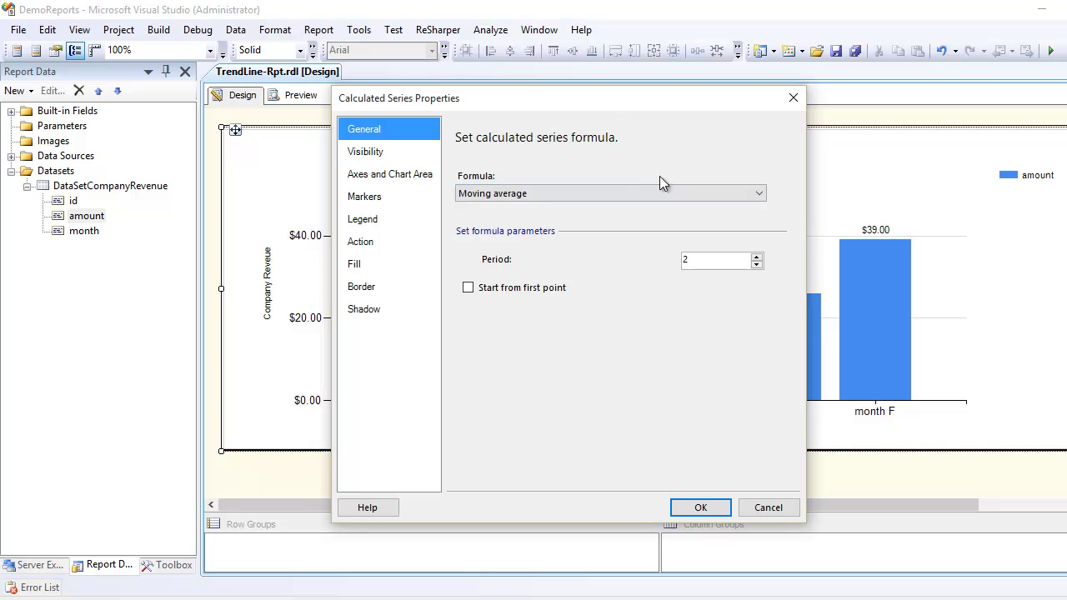
drag(589, 98, 637, 69)
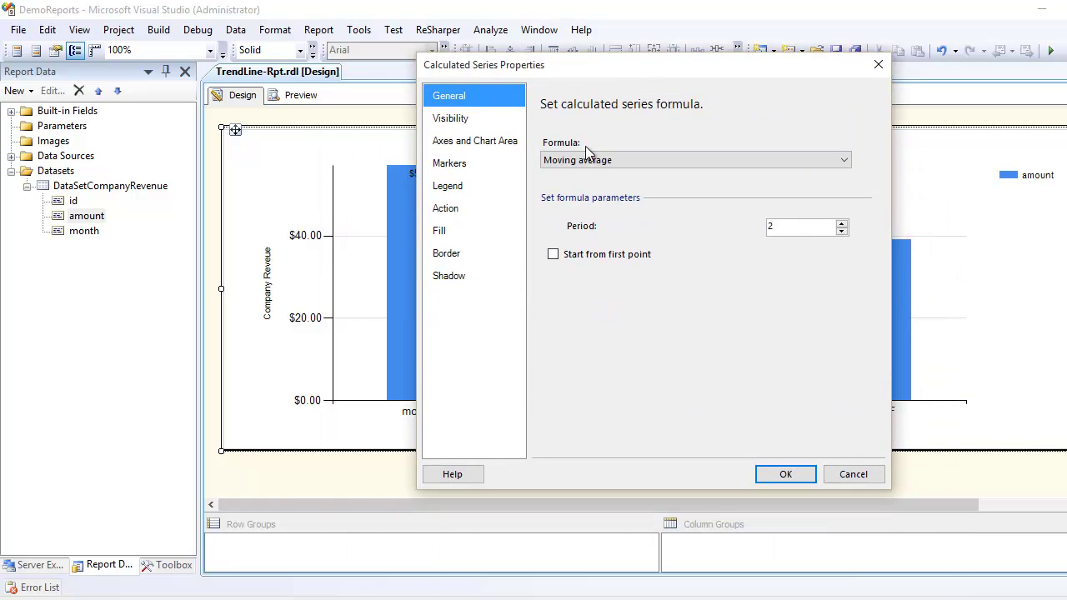
click(844, 160)
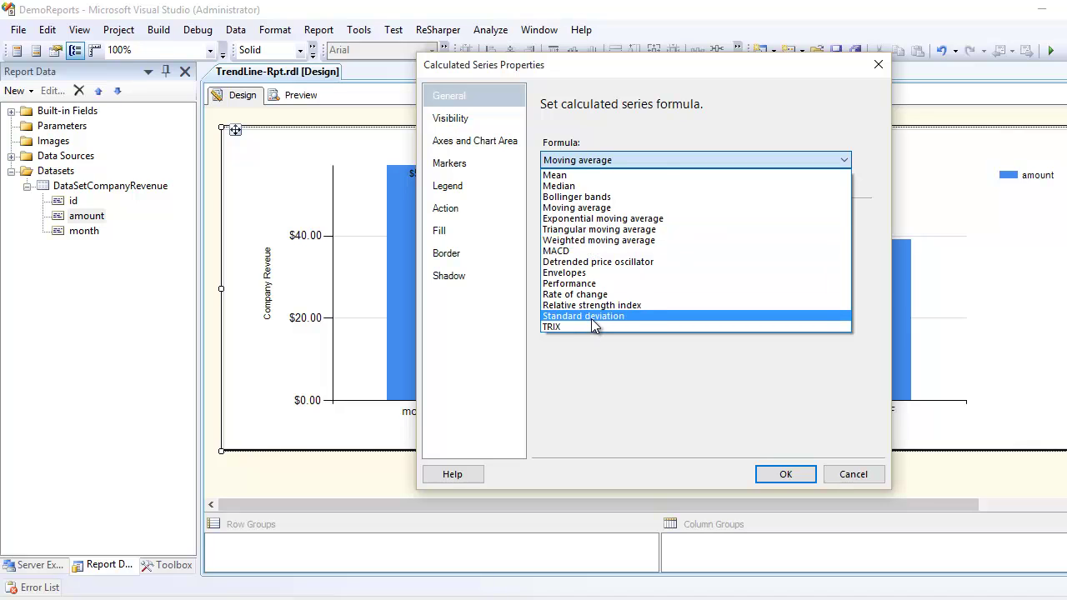
click(649, 131)
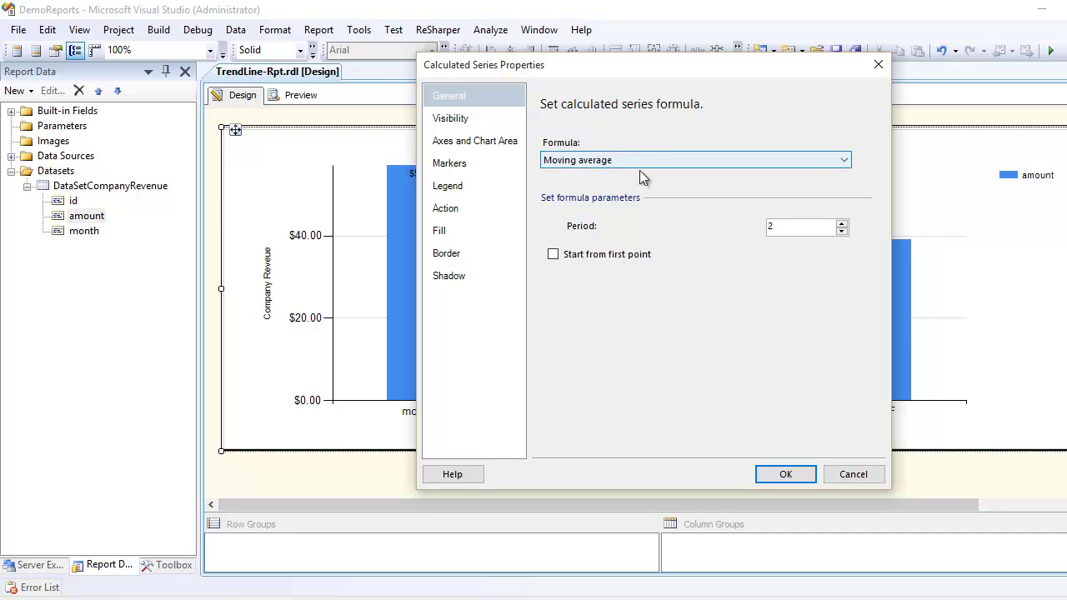
click(456, 164)
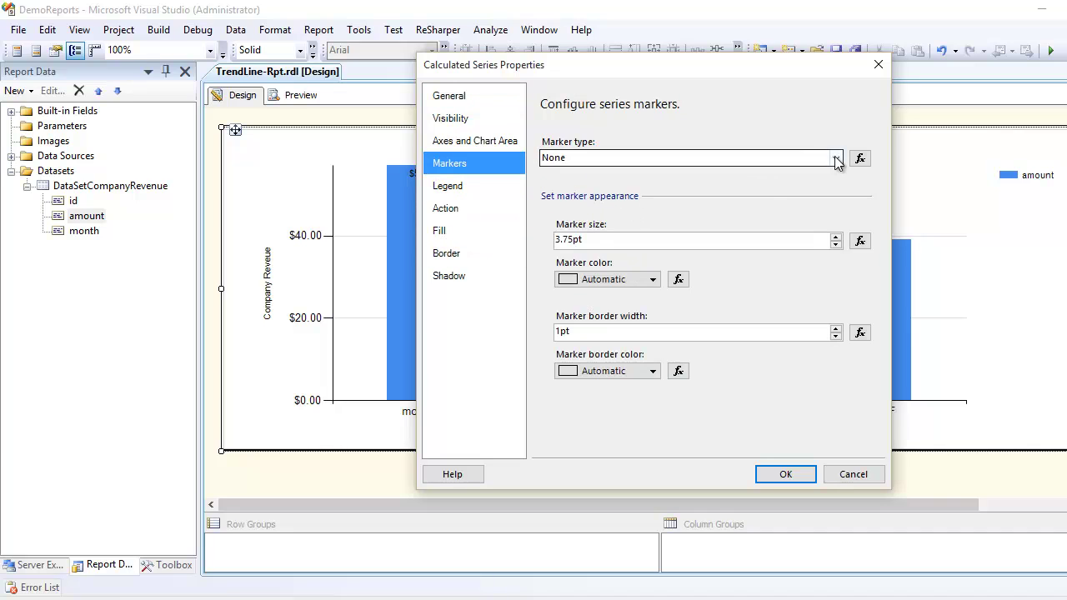
Give the moving-average series Gold circle markers with a 4pt marker border width.
click(836, 158)
click(575, 197)
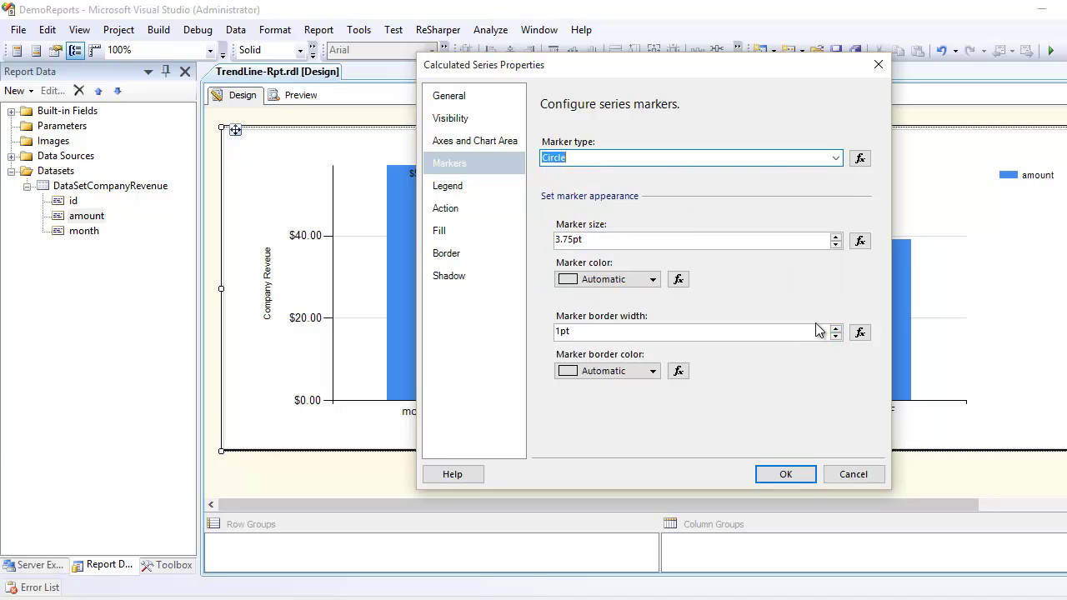
click(653, 279)
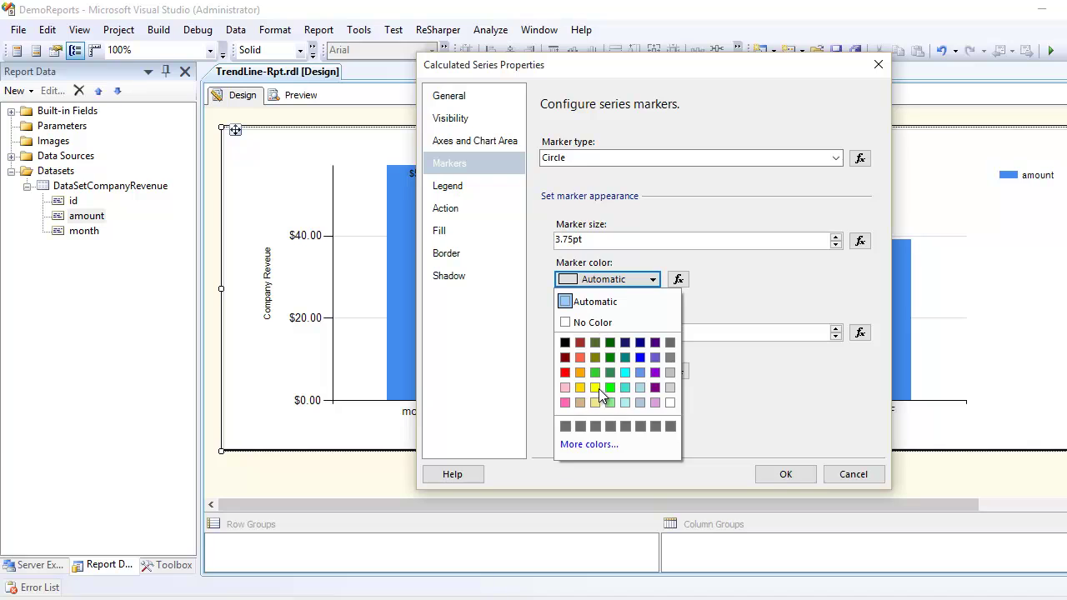
click(595, 388)
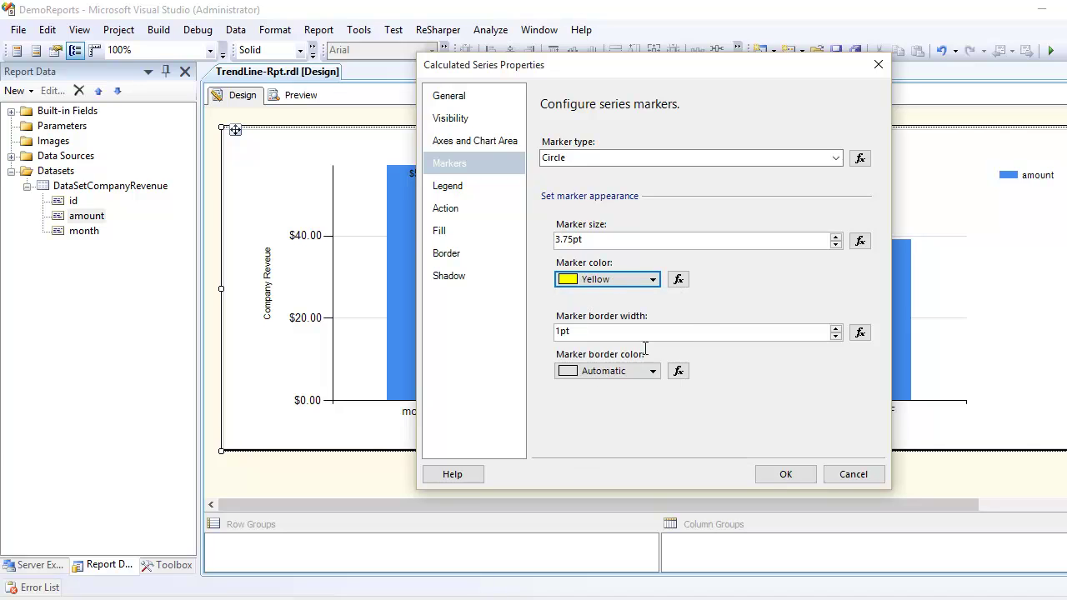
click(650, 286)
click(586, 388)
click(836, 329)
click(835, 329)
click(835, 329)
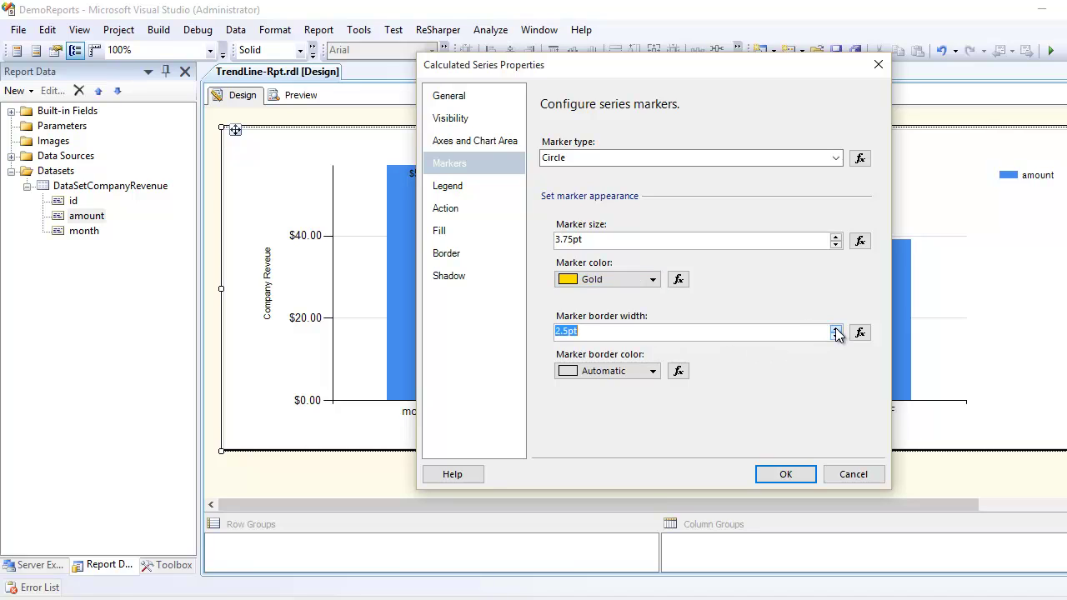
click(835, 328)
click(835, 328)
click(836, 328)
Color the moving-average series Red with a 4pt line width and apply it to the chart.
click(464, 233)
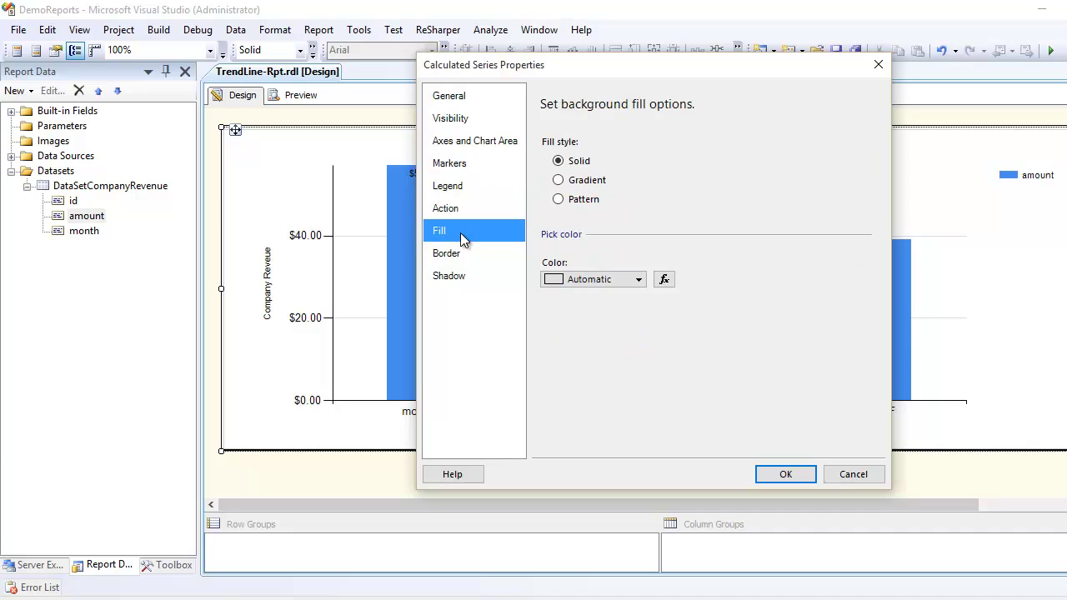
click(638, 279)
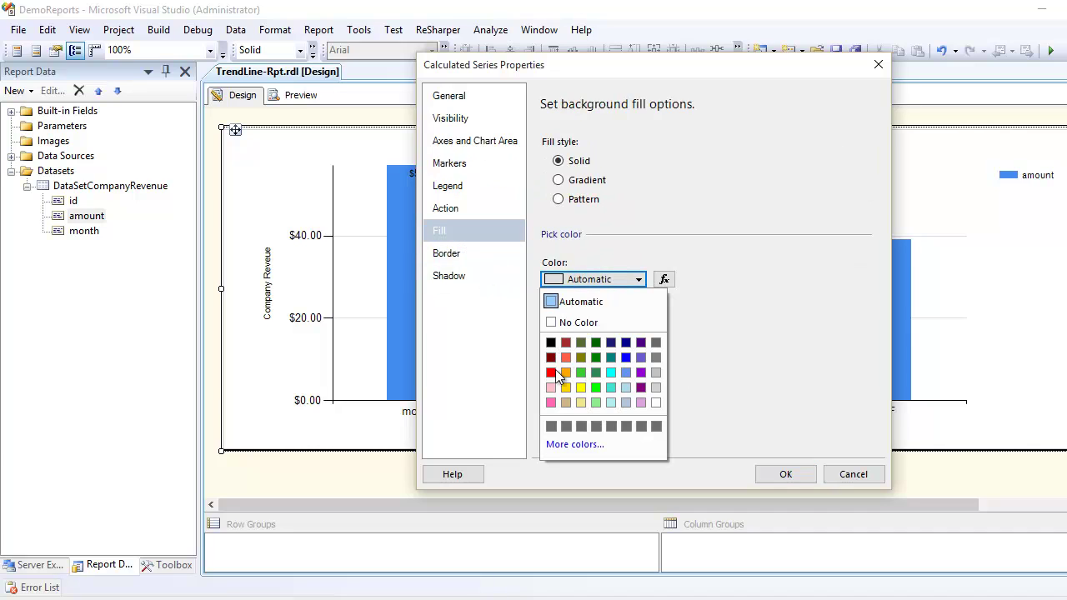
click(551, 374)
click(460, 256)
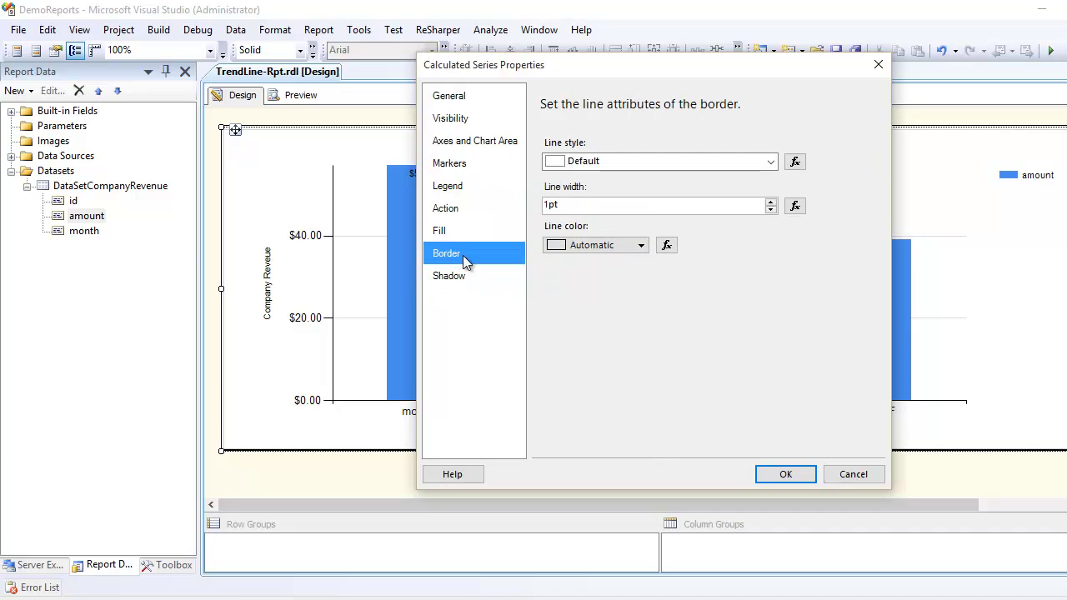
click(769, 202)
click(769, 202)
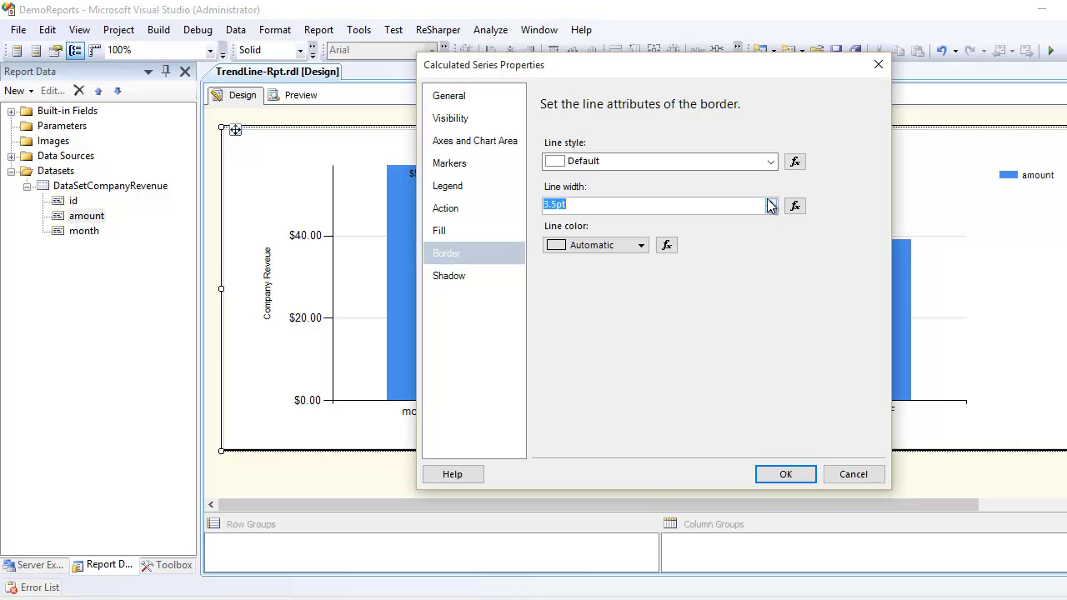
click(769, 202)
click(779, 479)
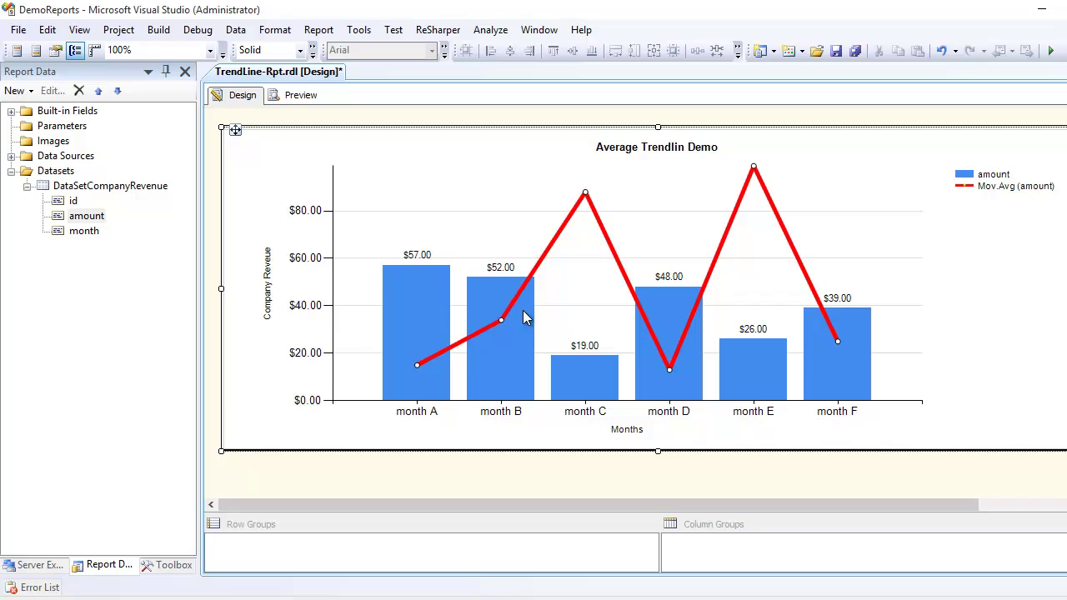
Save the report, preview the red moving-average trendline, and return to Design view.
key(ctrl+s)
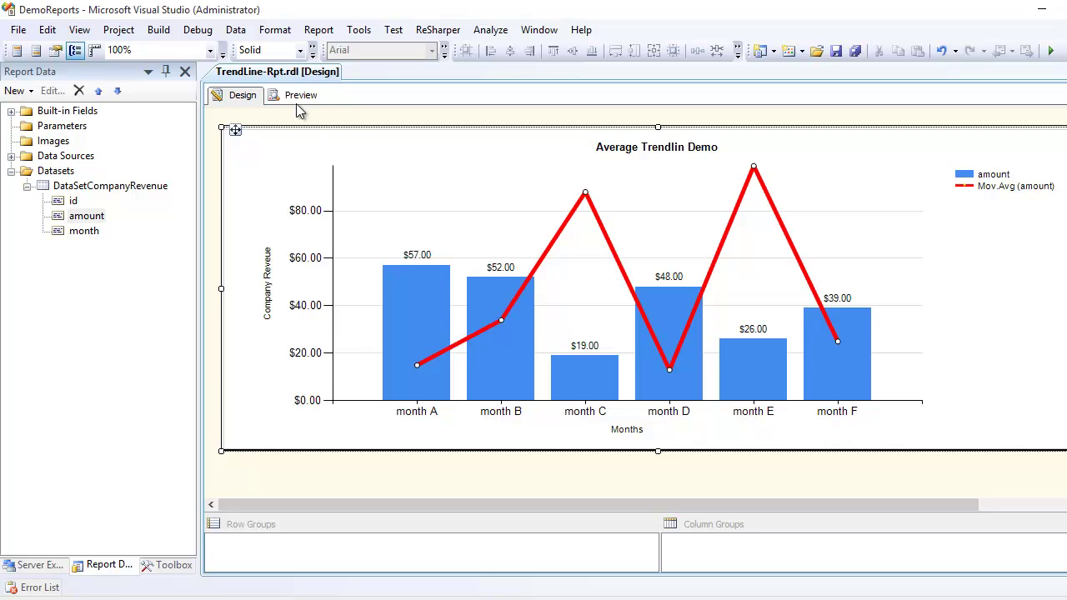
click(297, 97)
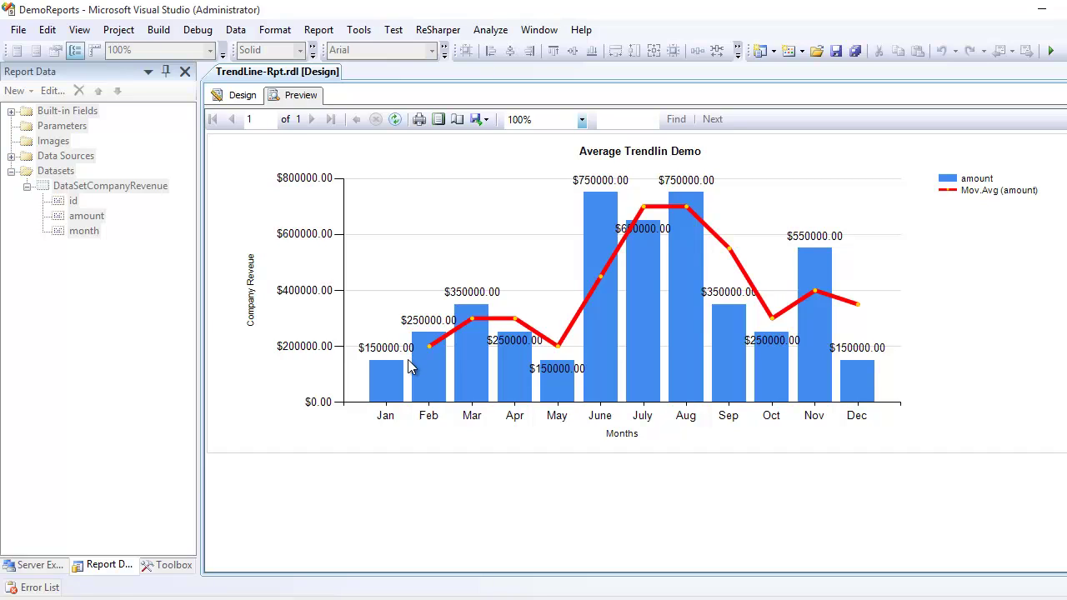
click(240, 96)
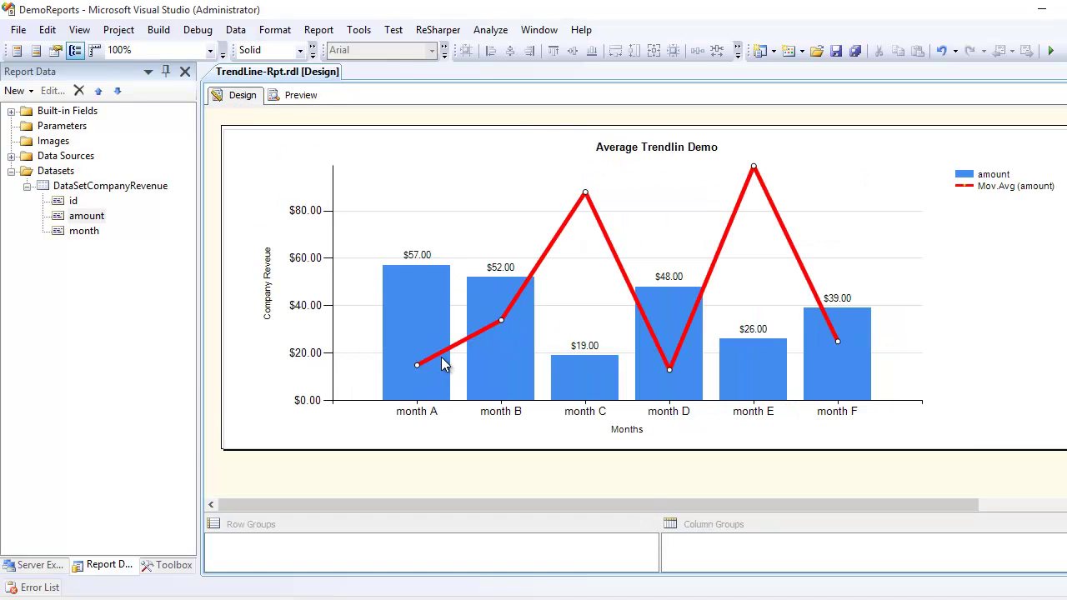
Show data labels on the moving-average line and check them in the rendered preview.
right_click(438, 356)
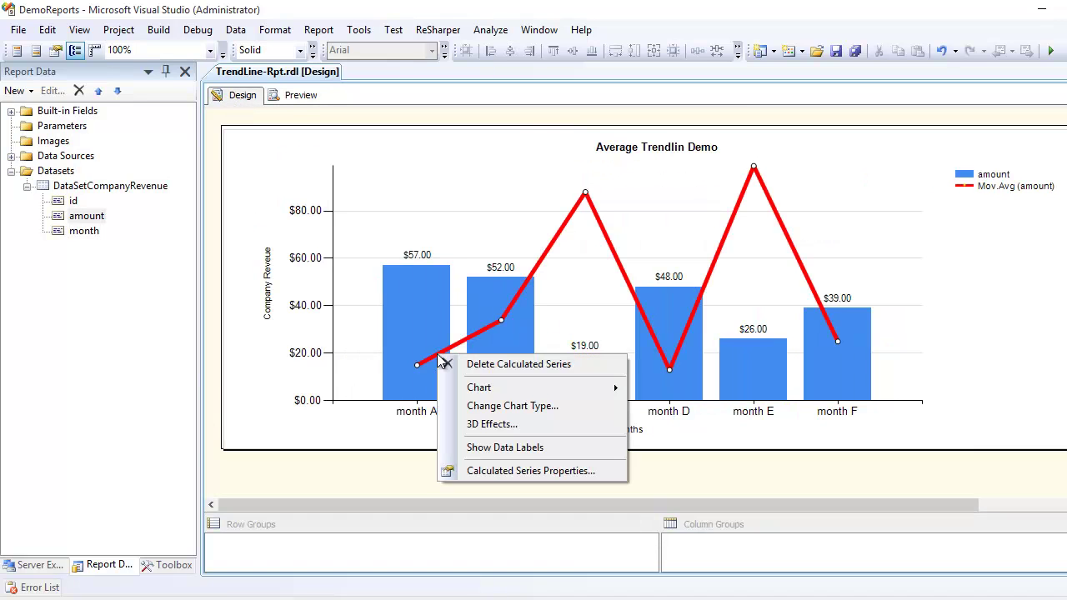
click(509, 450)
click(421, 376)
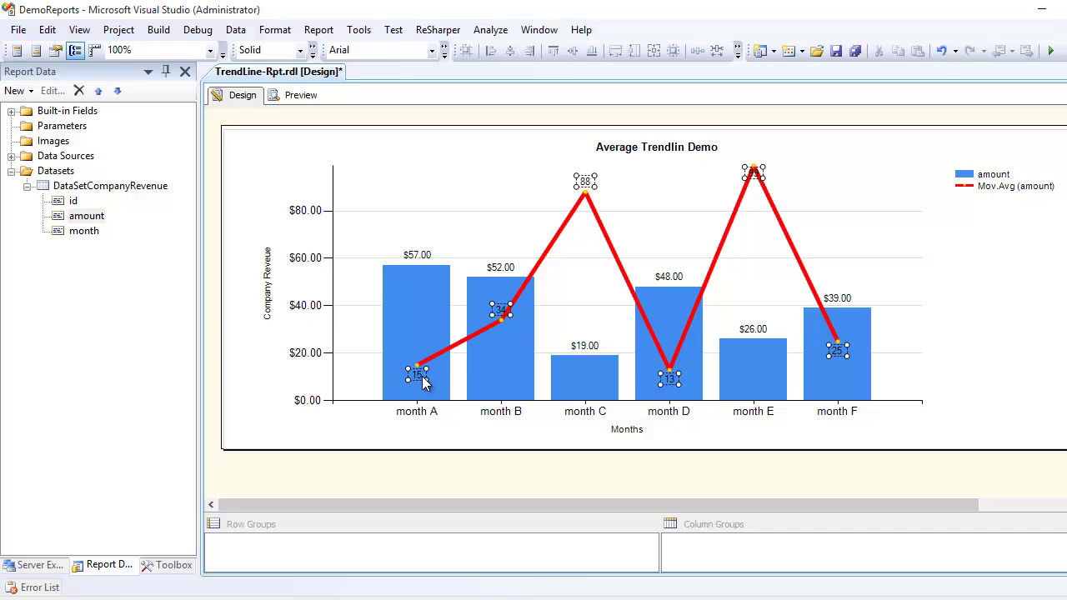
click(297, 98)
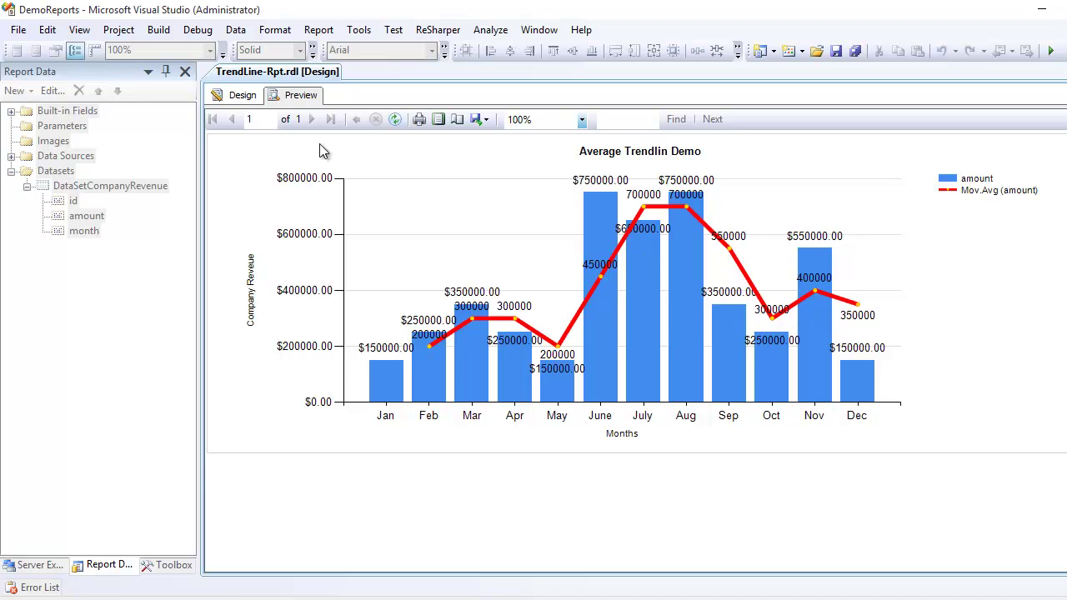
click(242, 95)
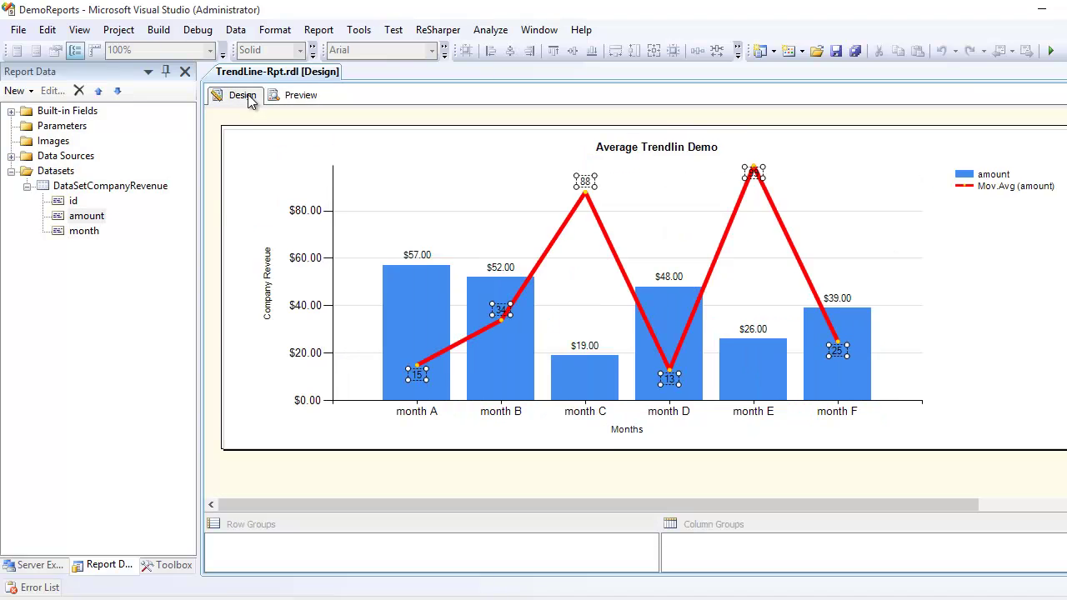
Change the red trendline's formula from Moving average to Standard deviation.
click(541, 258)
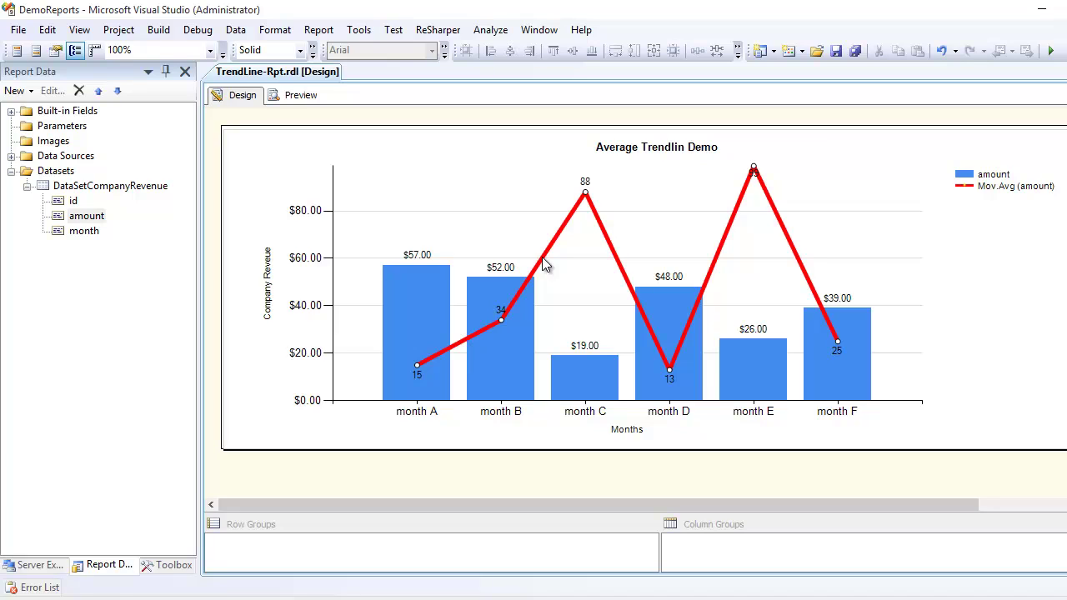
right_click(543, 263)
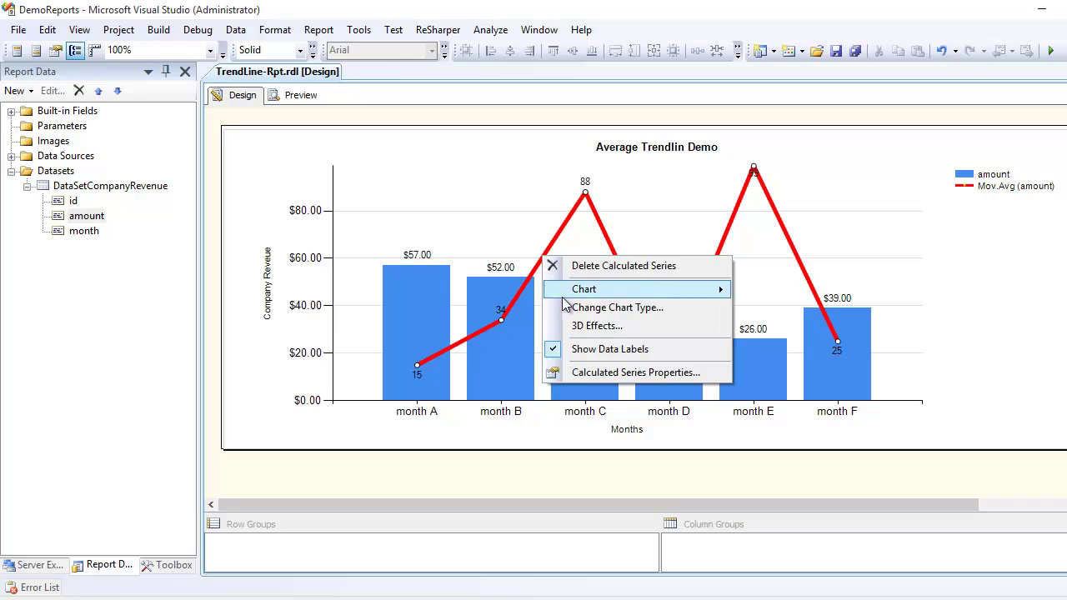
click(581, 376)
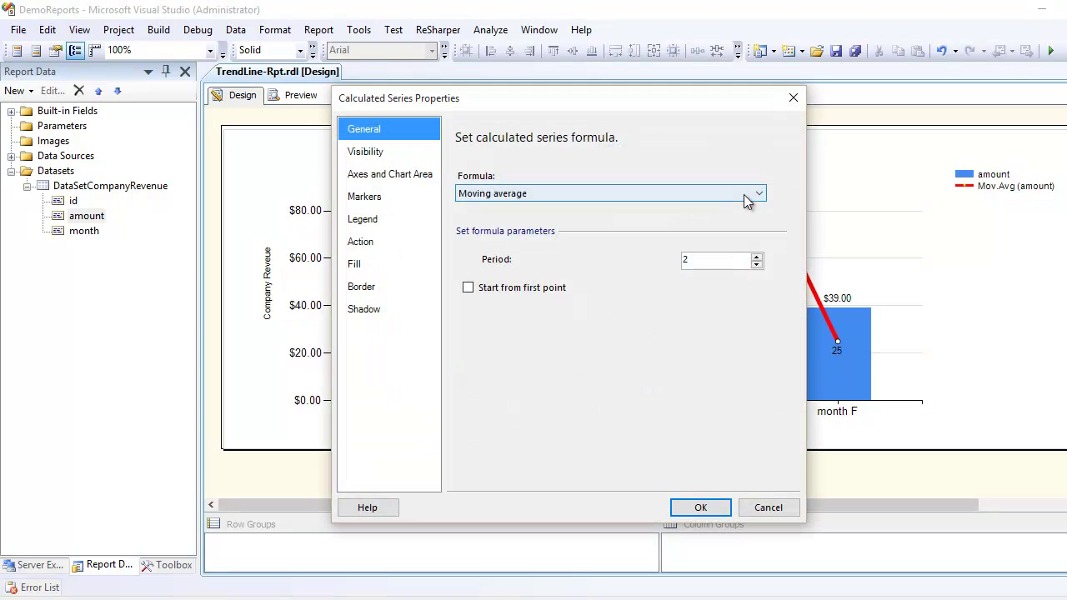
click(746, 200)
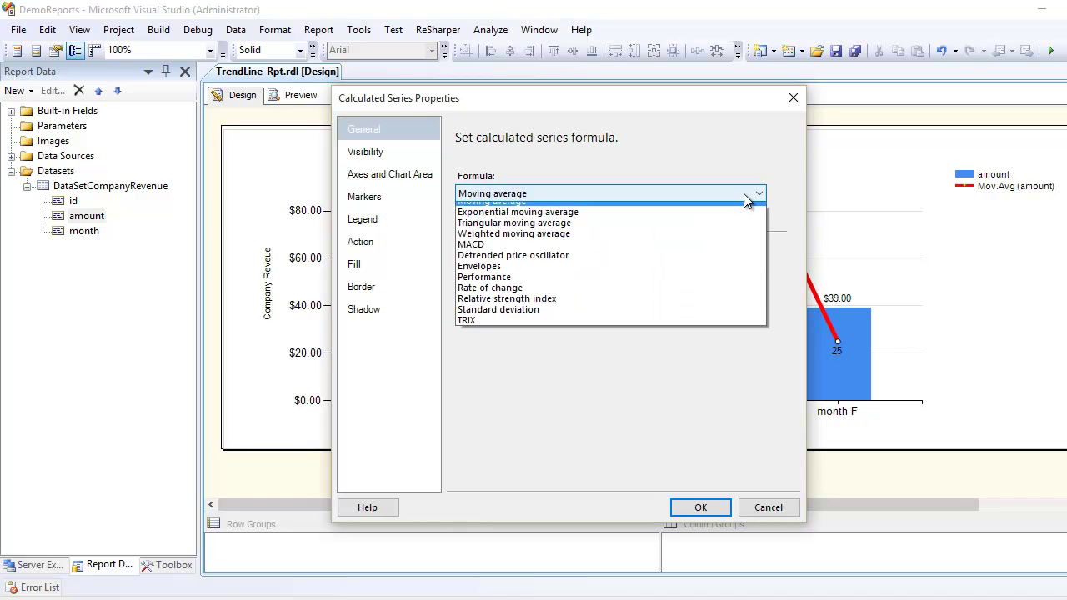
click(500, 350)
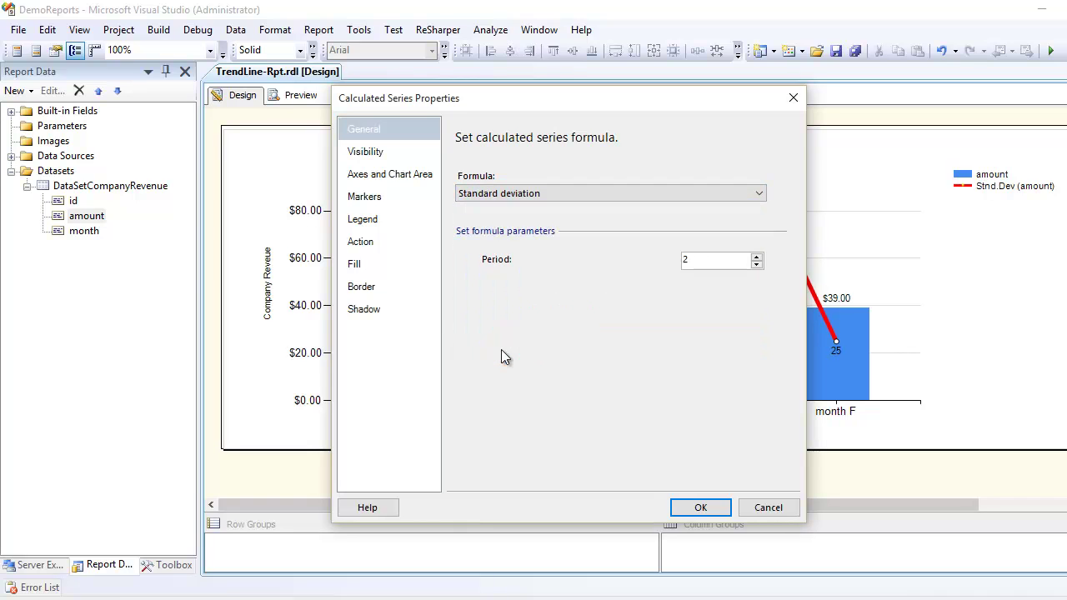
click(700, 508)
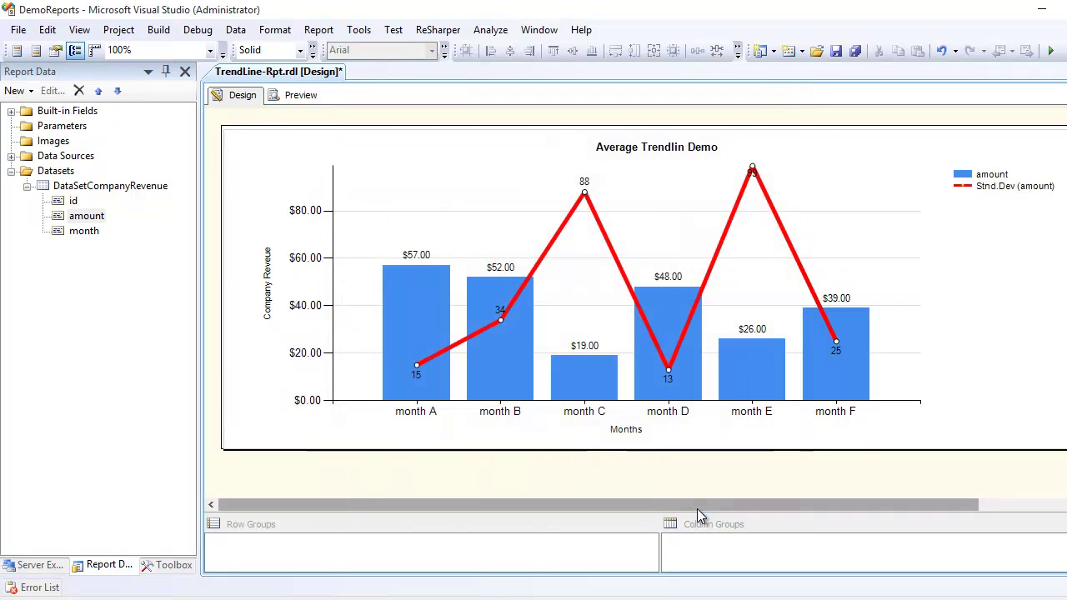
click(296, 99)
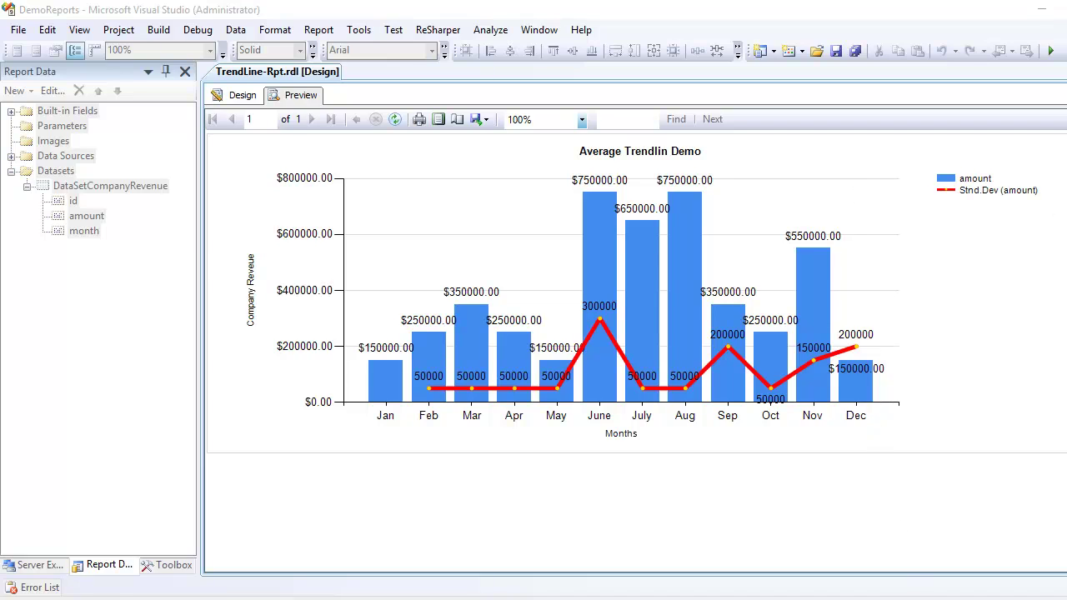
click(242, 95)
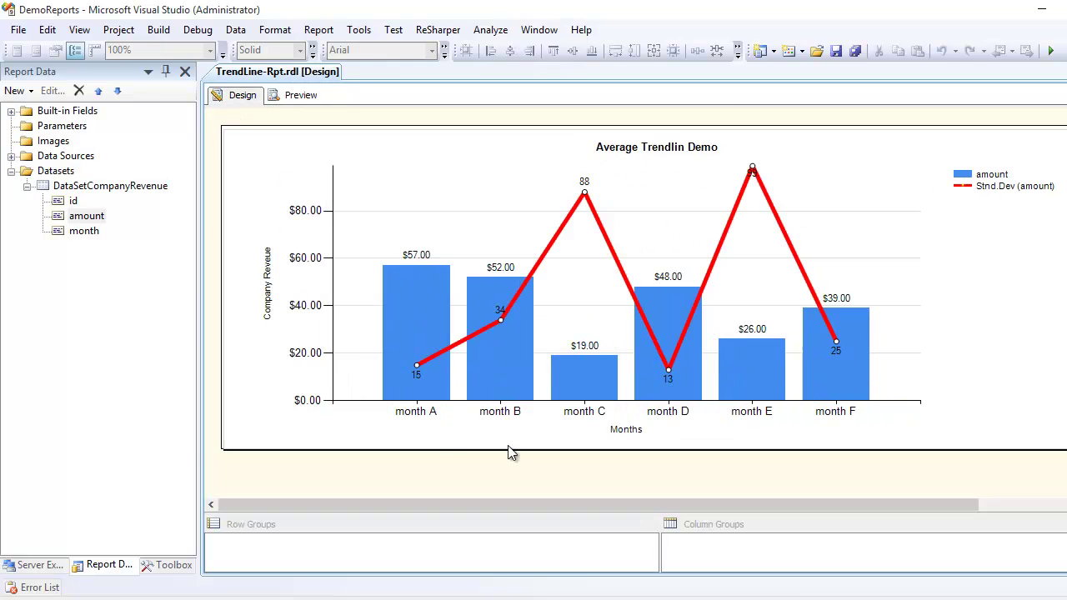
Add a calculated series to the amount bars with 4pt blue circle markers.
click(527, 360)
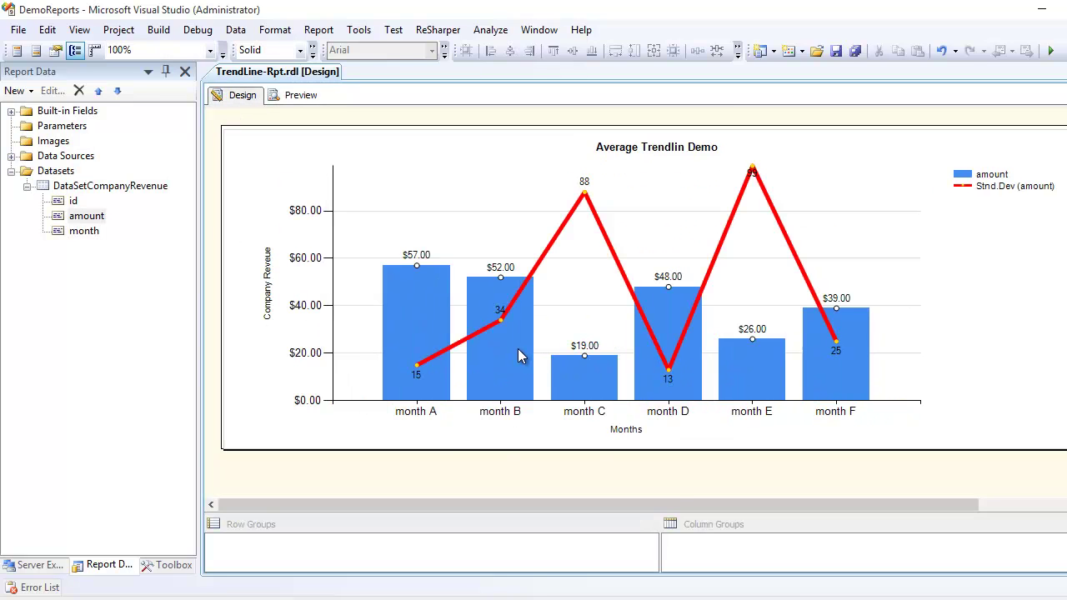
right_click(518, 349)
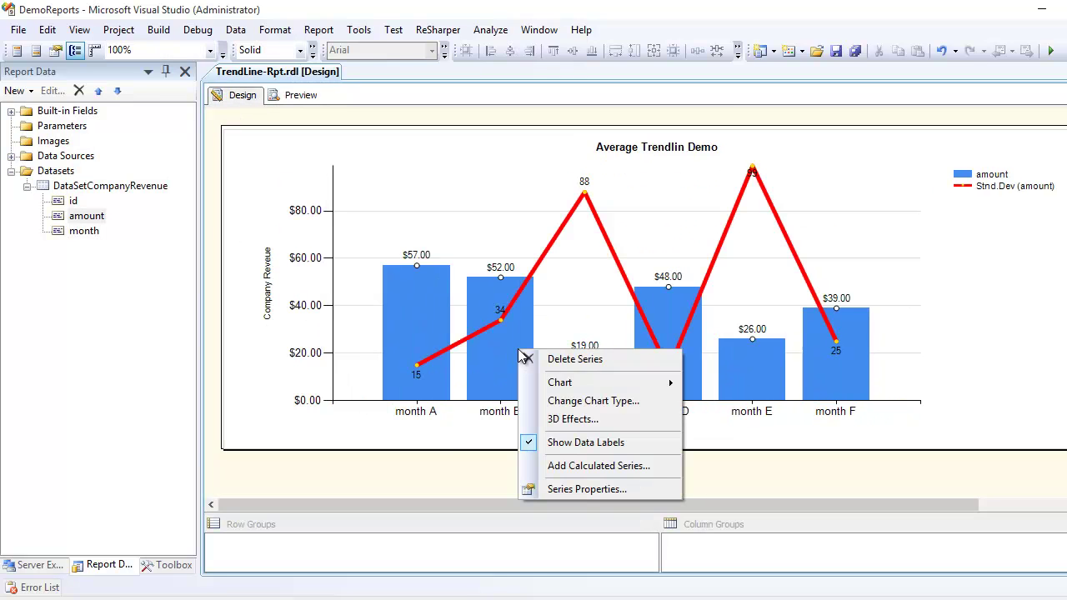
click(586, 477)
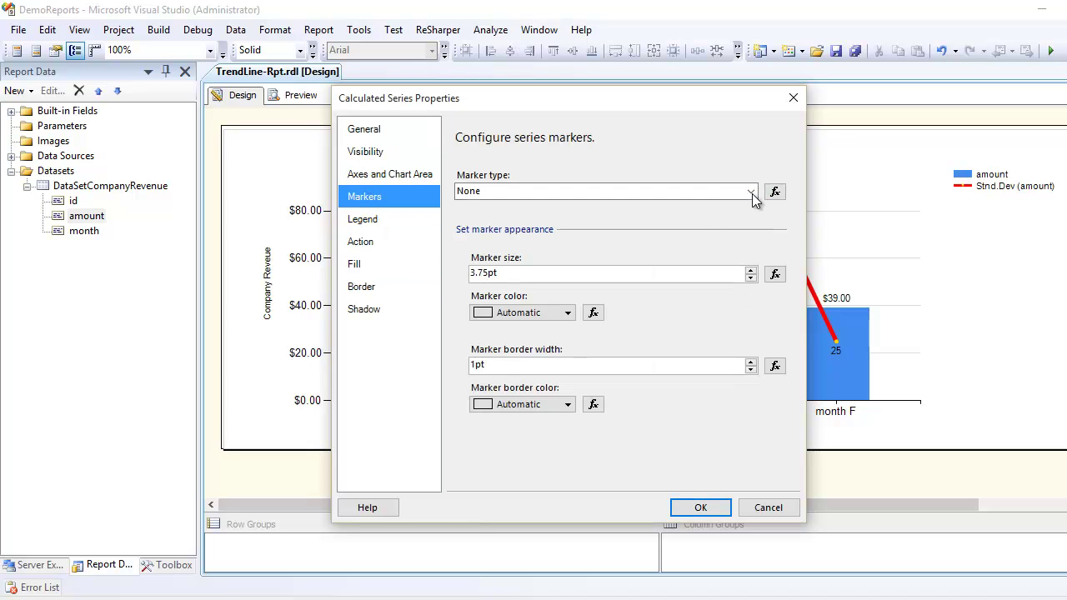
click(750, 191)
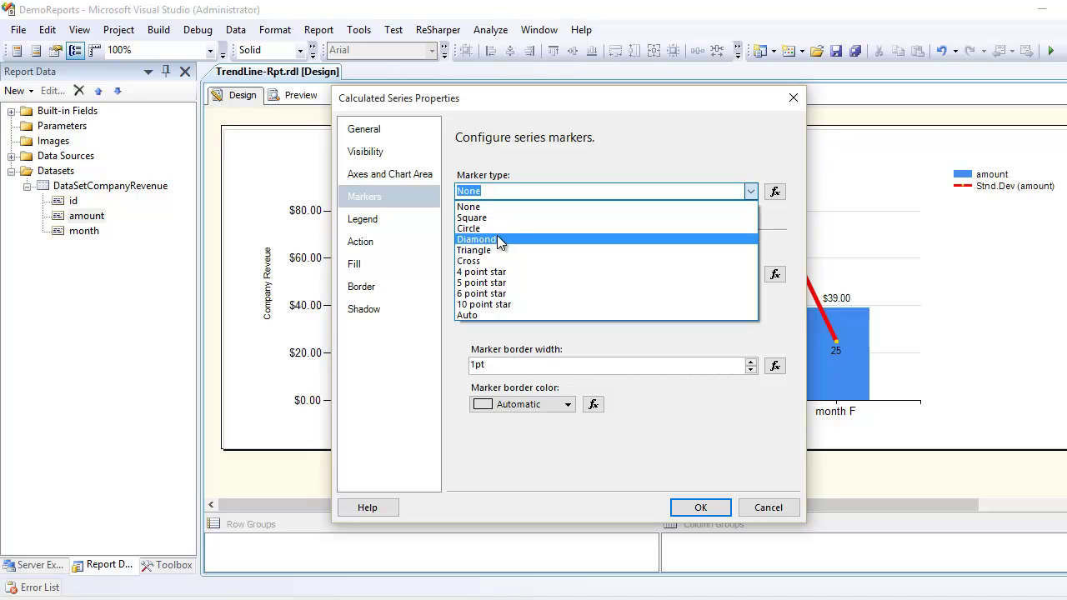
click(493, 219)
click(750, 192)
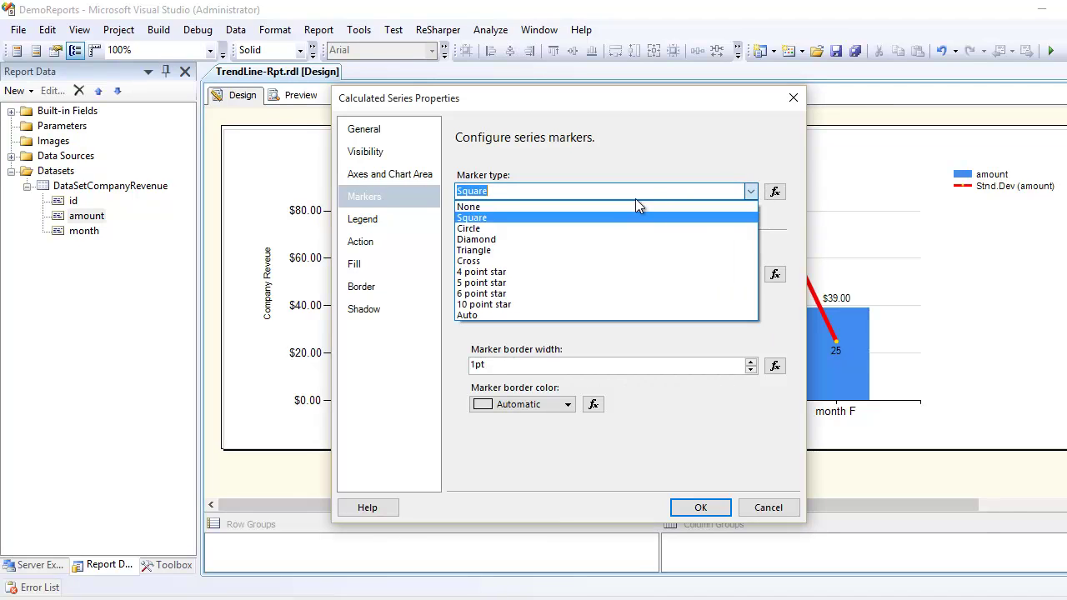
click(576, 229)
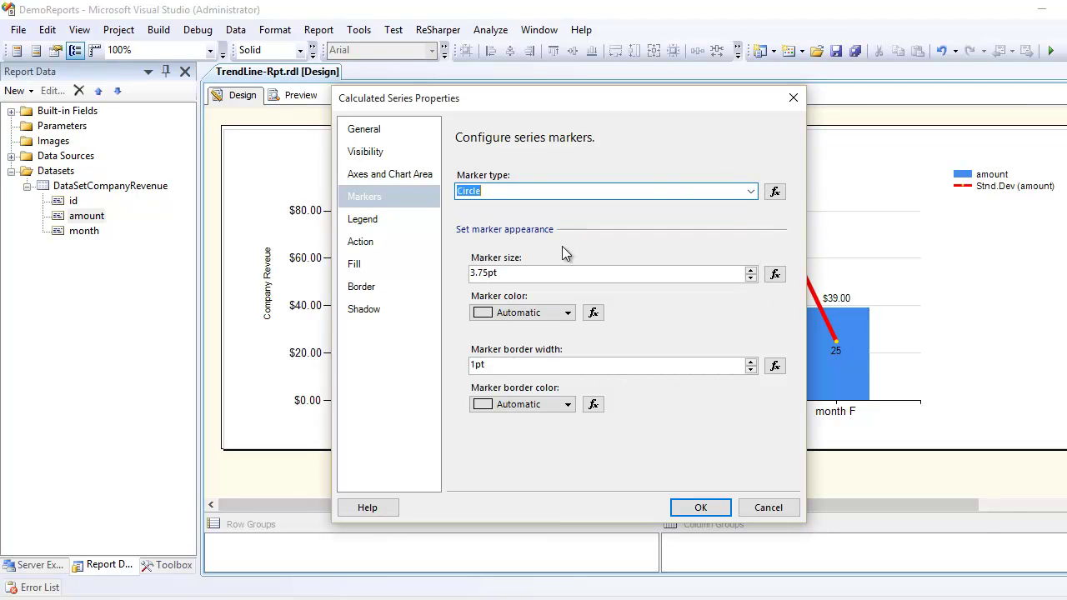
click(751, 270)
click(549, 314)
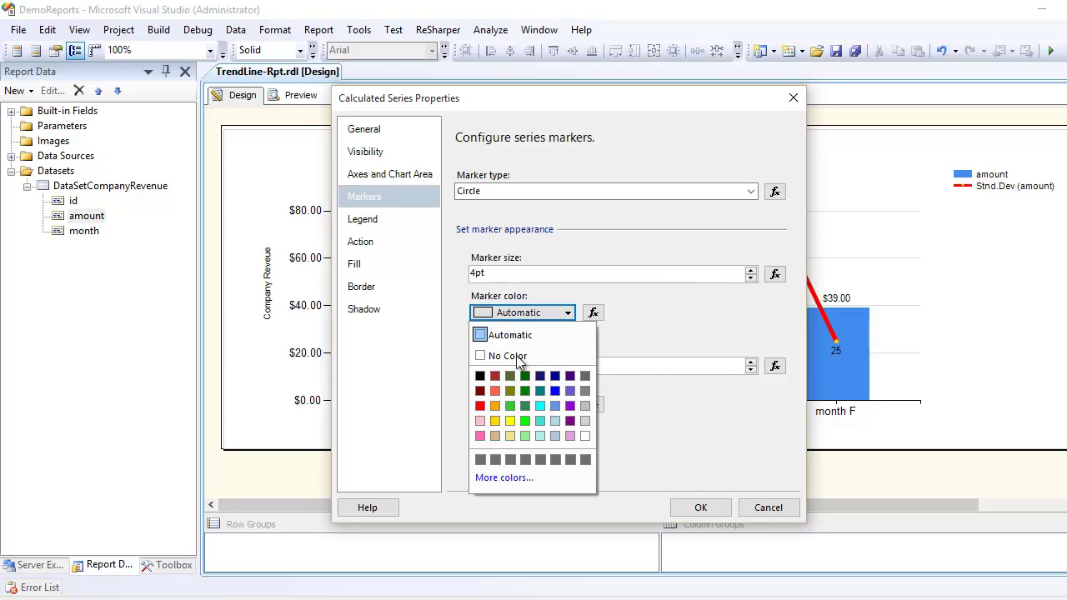
click(555, 392)
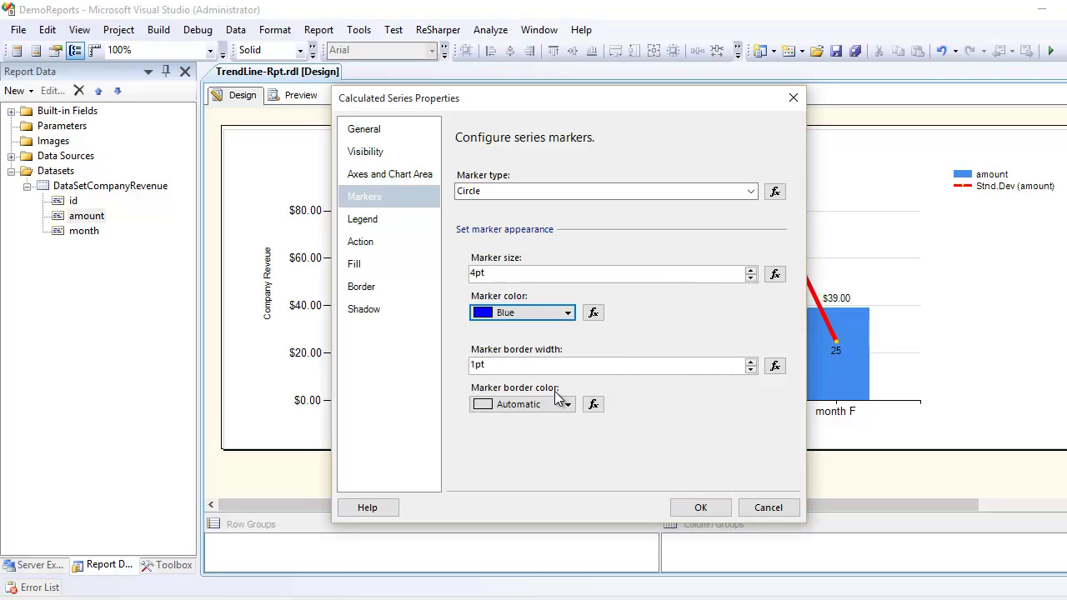
Give the markers a 4pt border, color the series Green, and apply it.
click(749, 363)
click(749, 363)
click(749, 362)
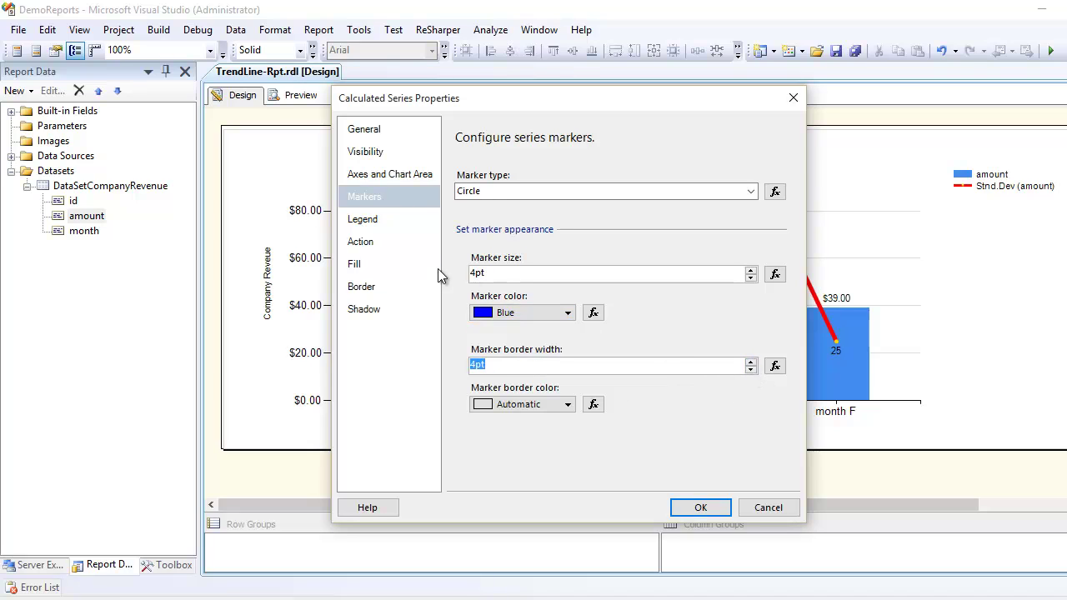
click(389, 263)
click(552, 315)
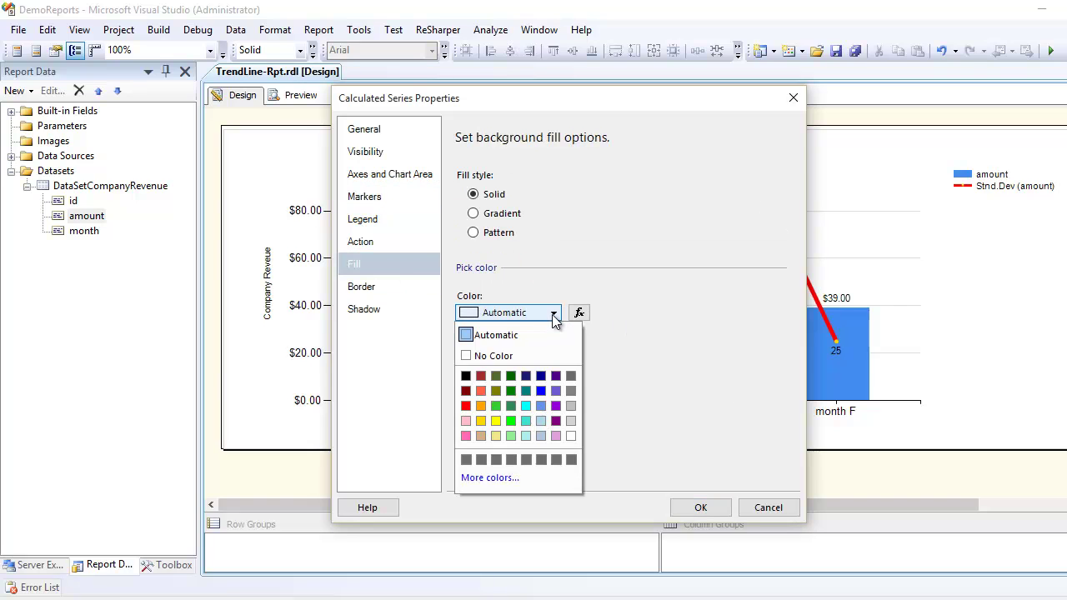
click(512, 391)
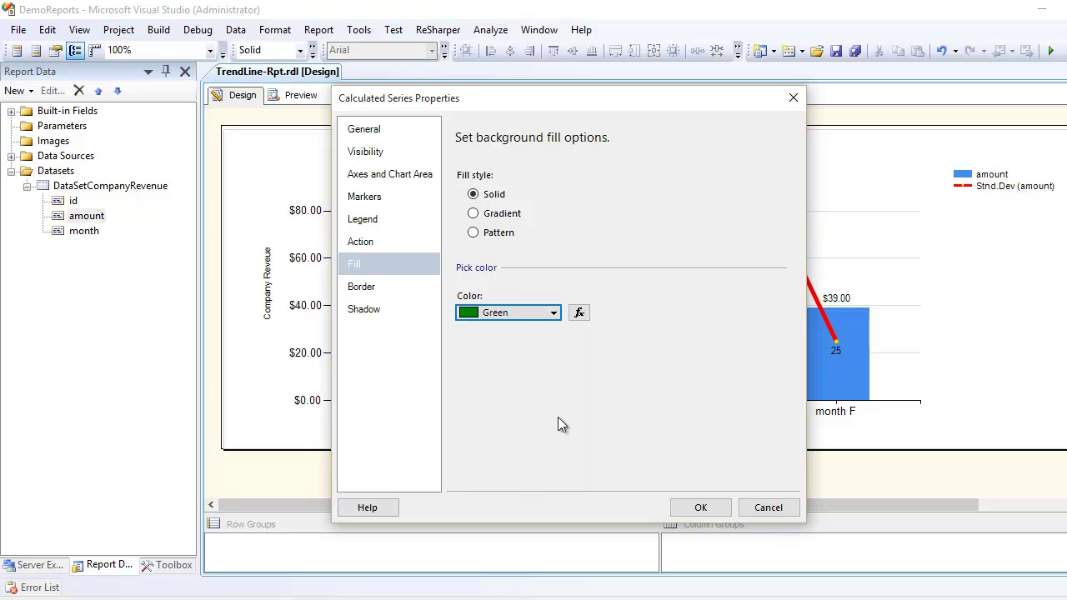
click(700, 508)
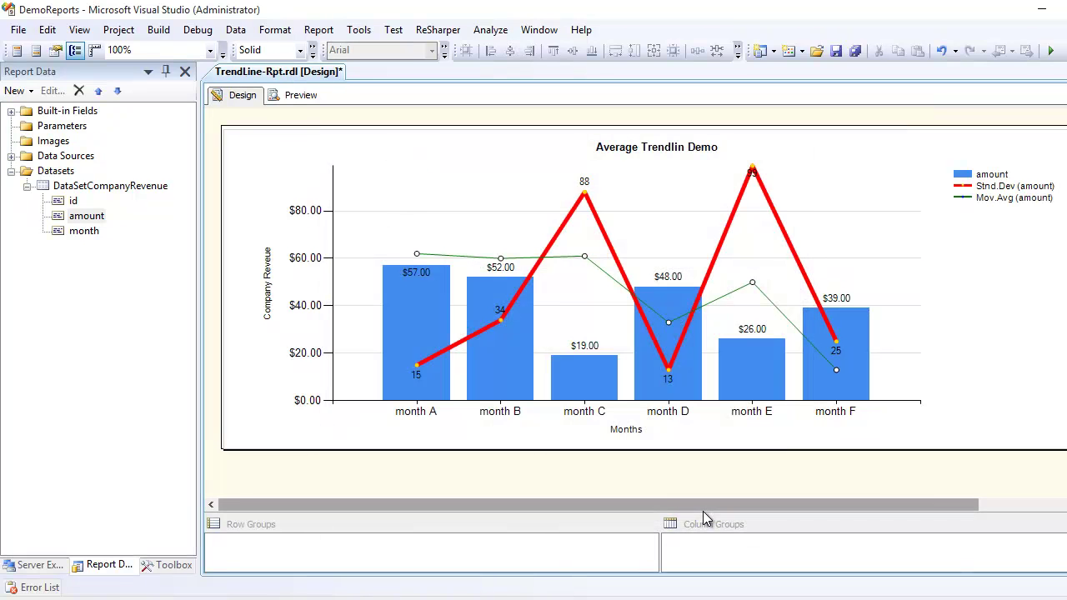
Set the green Mov.Avg (amount) line width to 4pt in its Calculated Series Properties.
right_click(474, 260)
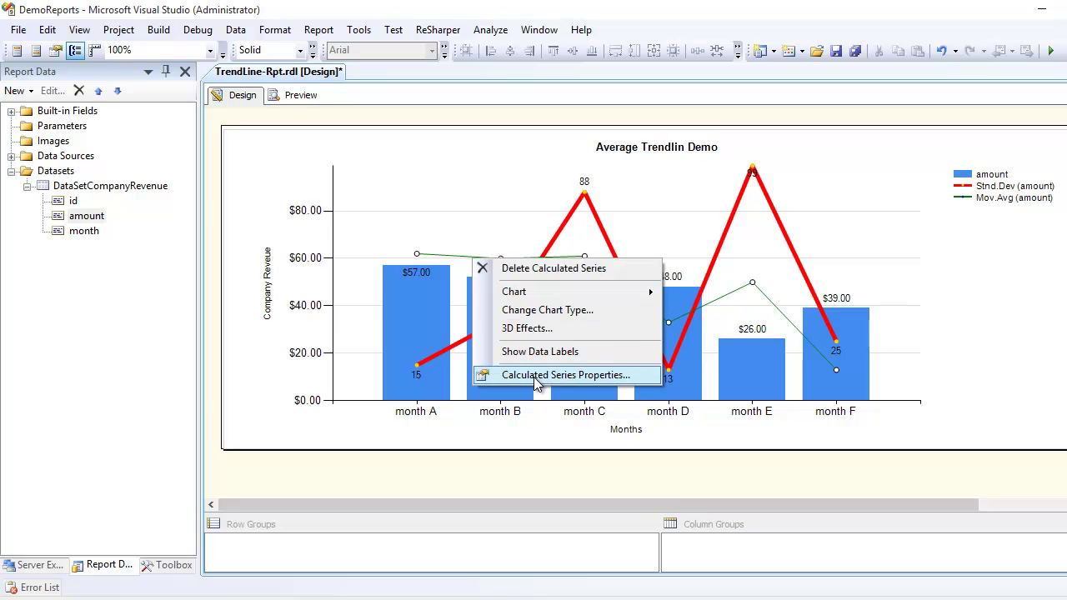
click(534, 377)
click(377, 287)
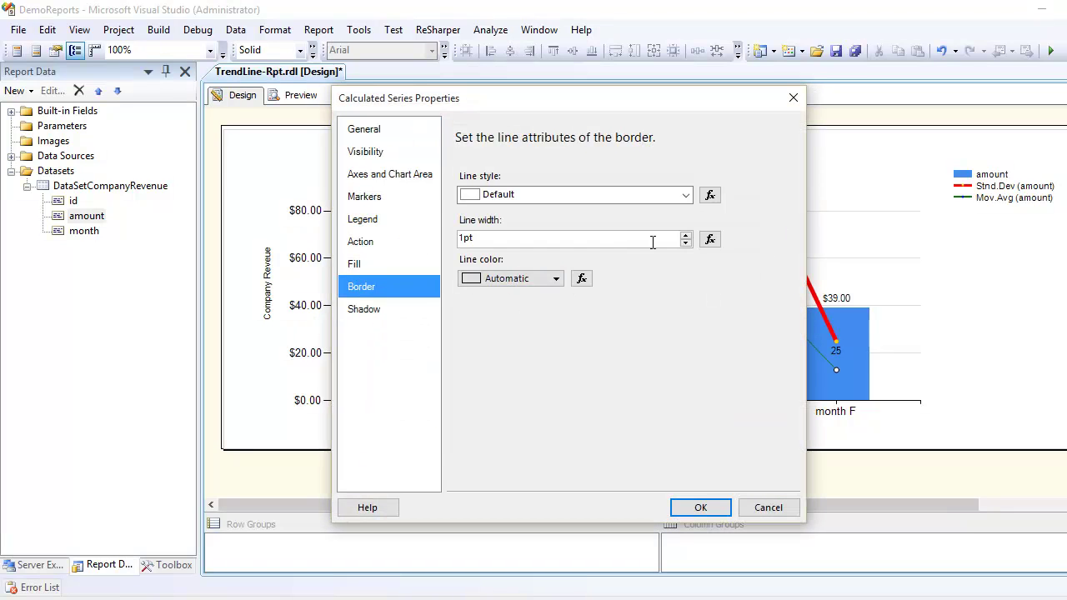
click(686, 236)
click(686, 235)
click(686, 236)
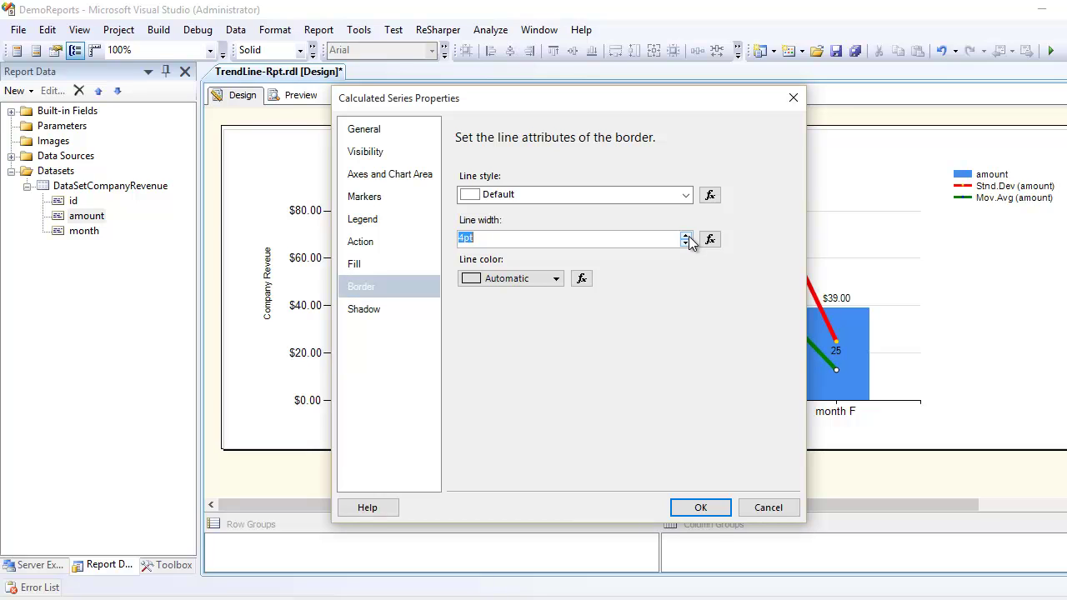
click(680, 510)
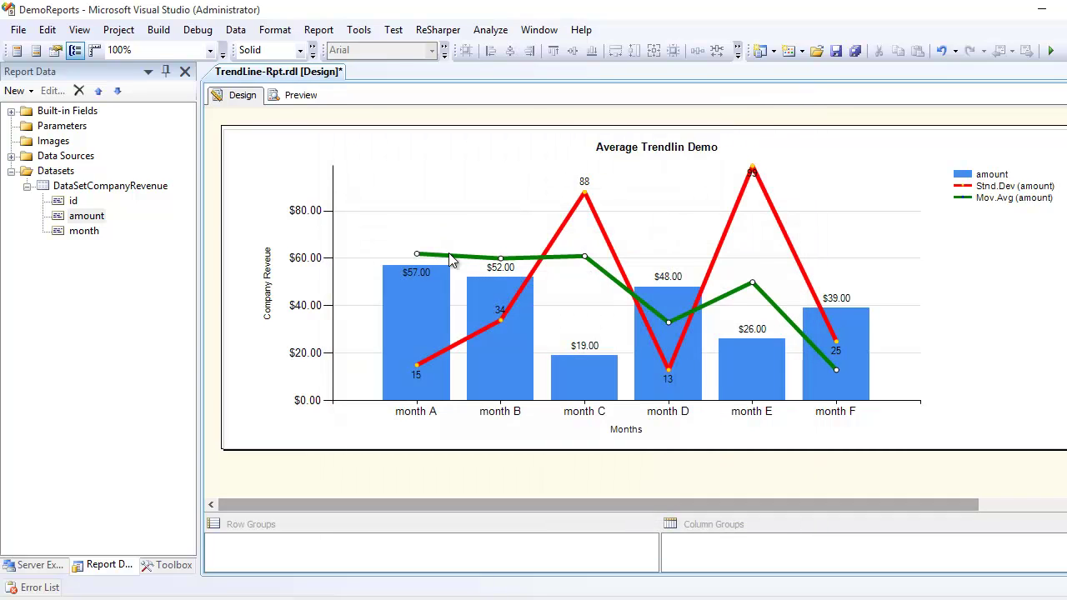
Preview the report to see the thick green Mov.Avg and red Stnd.Dev trendlines across Jan–Dec.
click(311, 97)
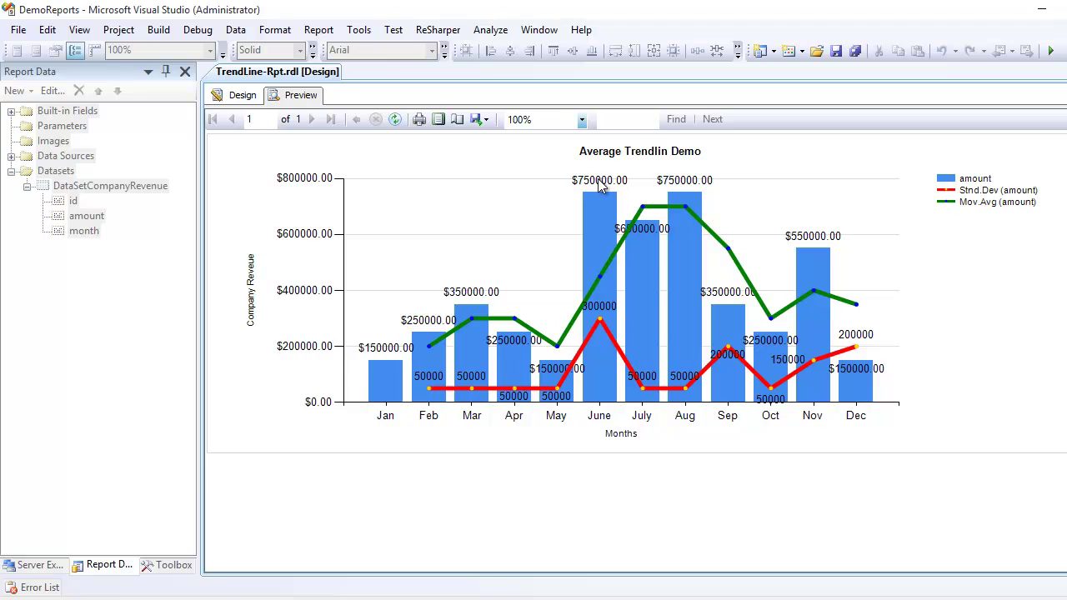
click(239, 98)
click(297, 96)
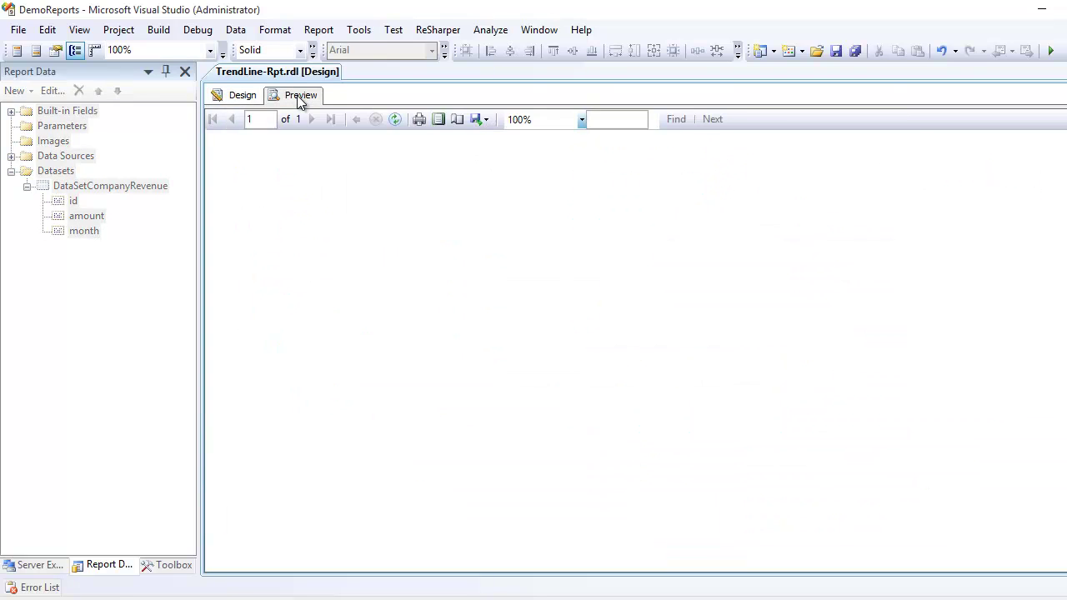